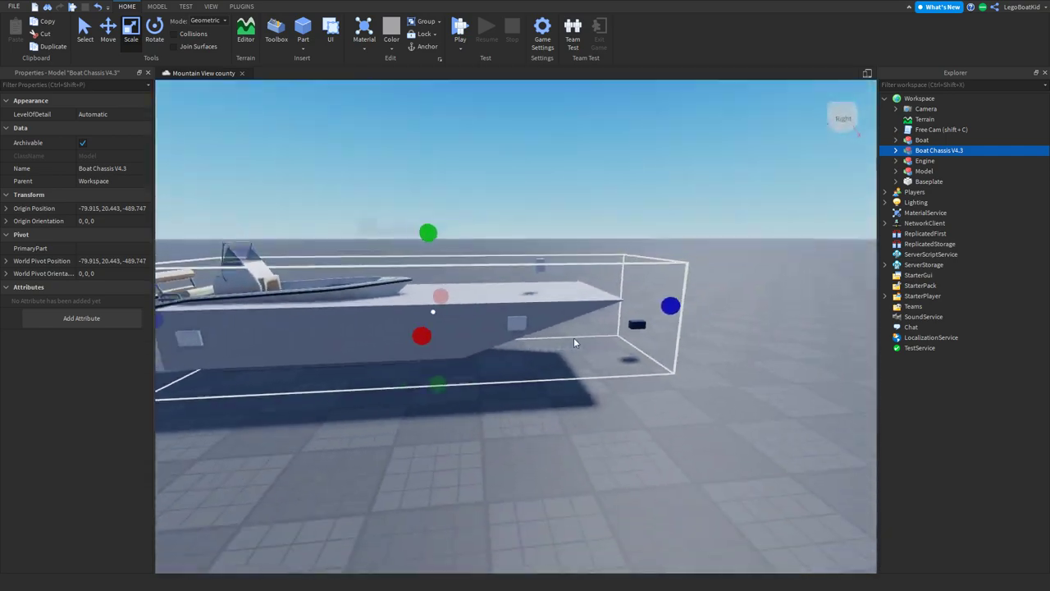
- Scale Boat Chassis V4.3 down from its bow end so its length comes closer to the boat's
left_click_drag(646, 313, 489, 312)
key("s")
key("a")
- Lower Boat Chassis V4.3 beneath the boat's hull to a Y position of about 19.943
left_click(113, 38)
left_click_drag(440, 244, 438, 257)
key("w")
right_click_drag(429, 264, 424, 261)
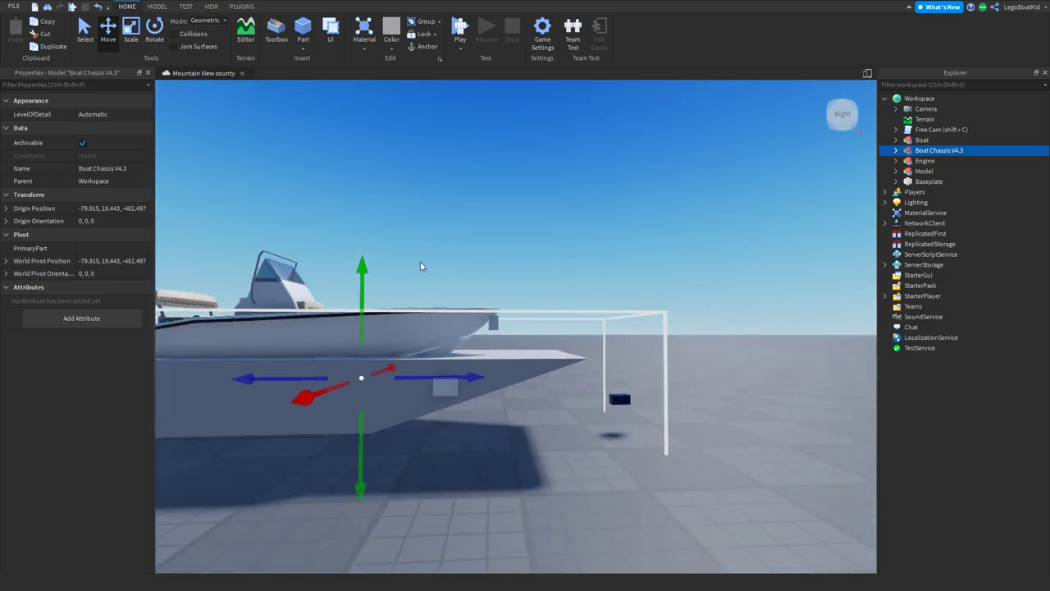
key("a")
key("s")
left_click_drag(475, 306, 474, 295)
left_click(550, 274)
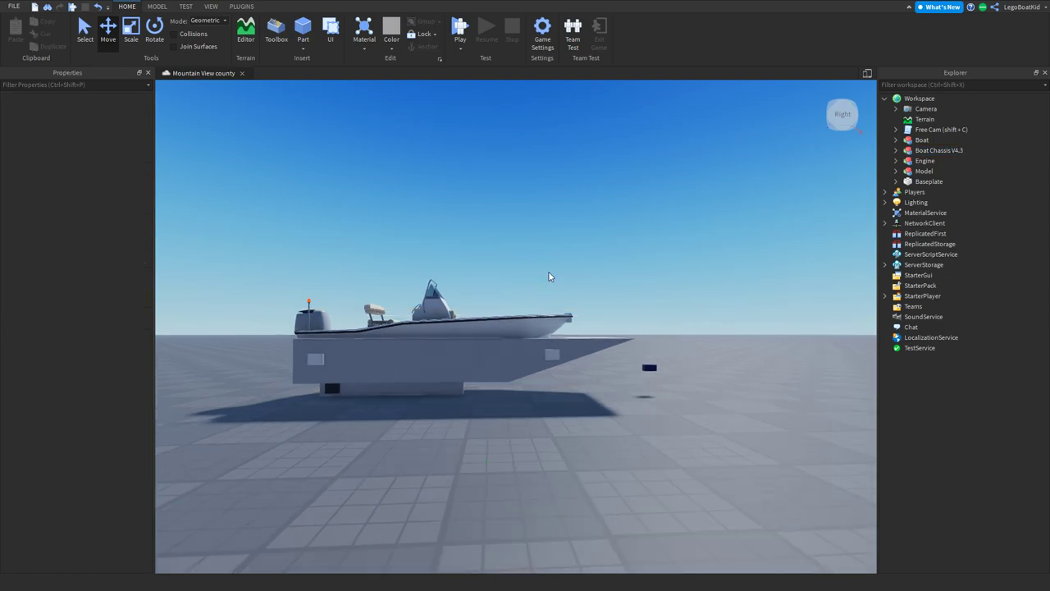
left_click(504, 356)
scroll(501, 333, "up", 4)
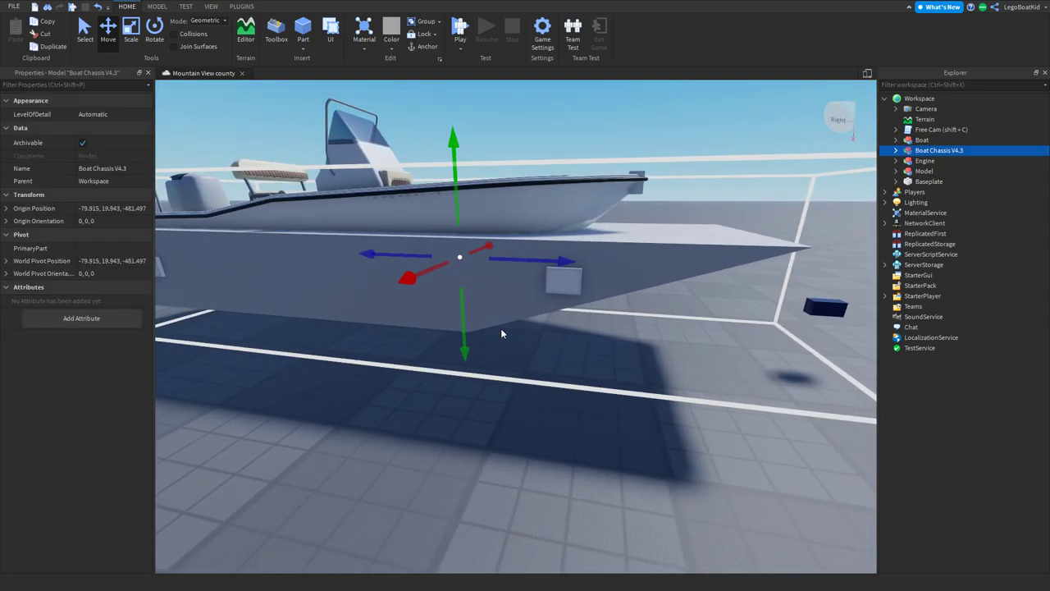
scroll(501, 334, "down", 4)
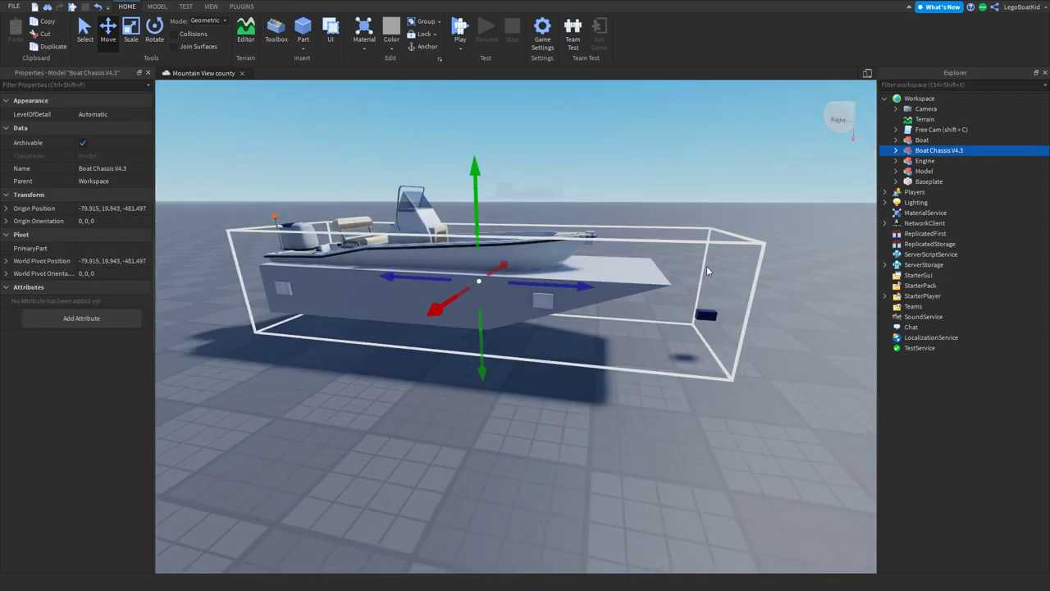
- Move the Boat model into the BoatParts group inside the chassis's Main model
left_click(895, 141)
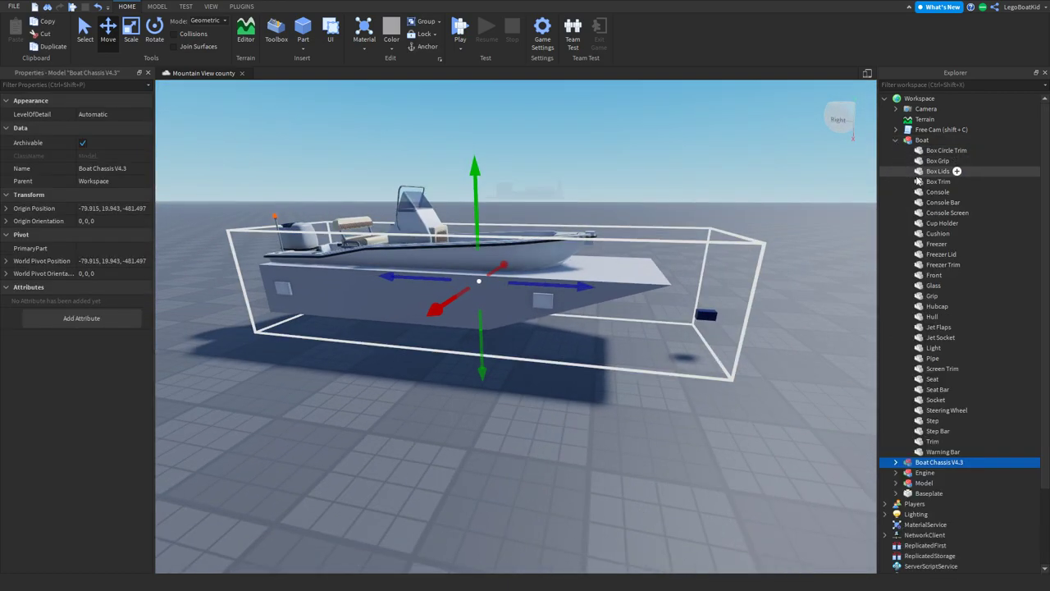
left_click(896, 141)
left_click(895, 150)
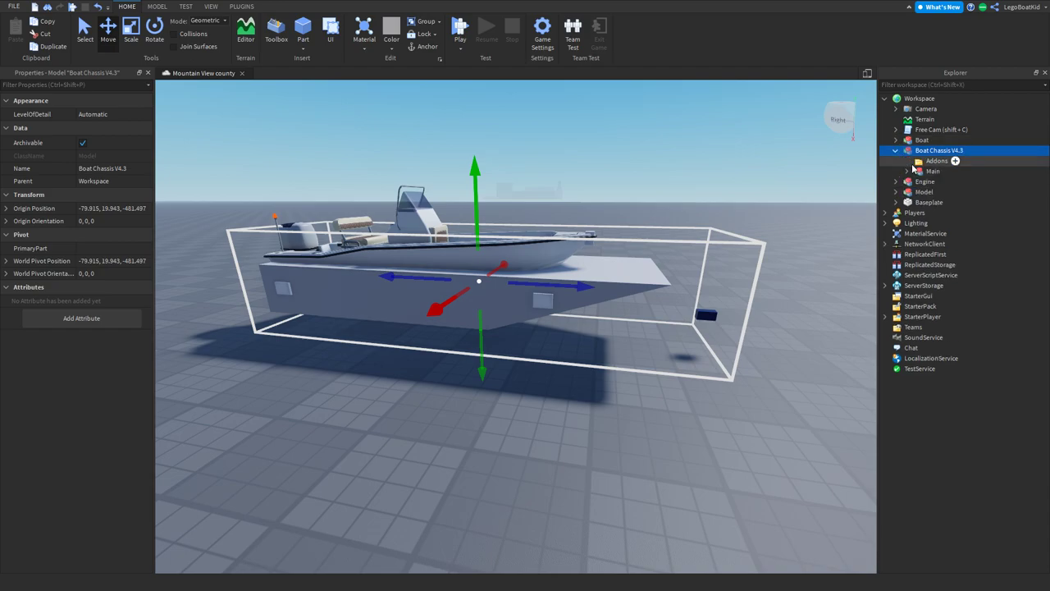
left_click(907, 171)
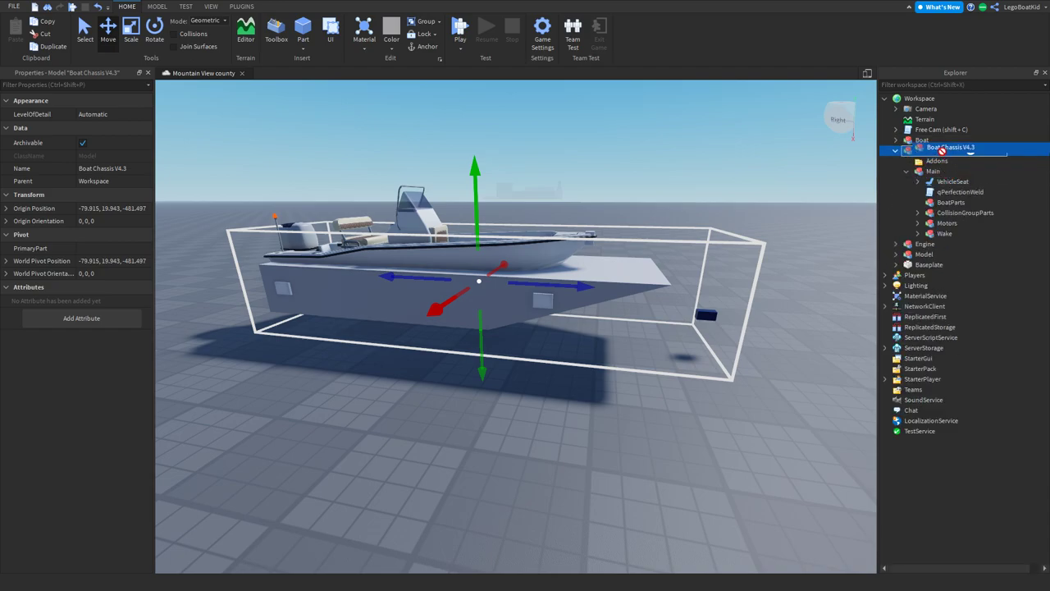
left_click(903, 141)
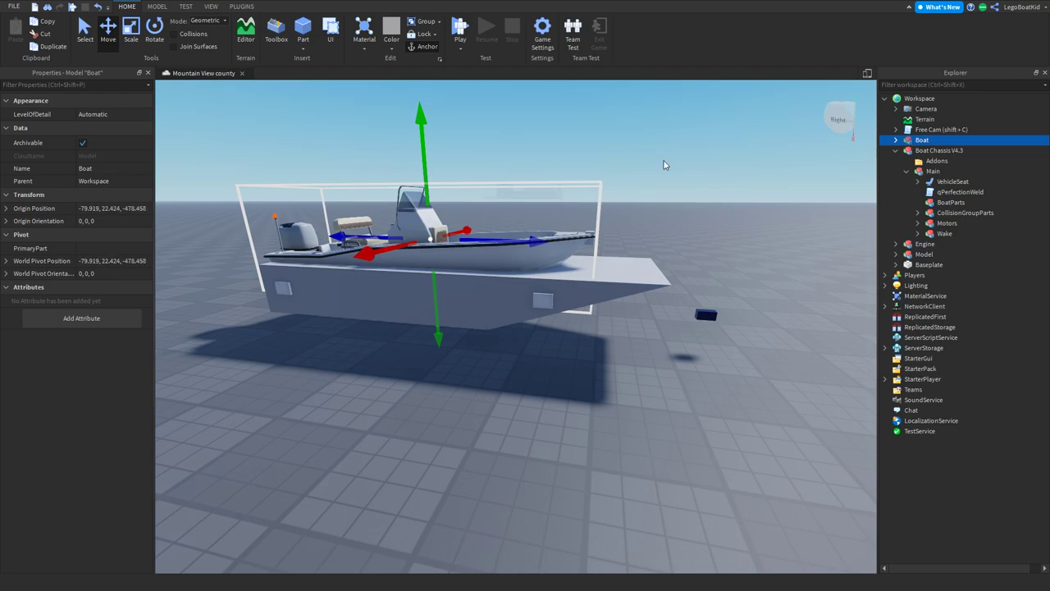
left_click_drag(932, 171, 961, 202)
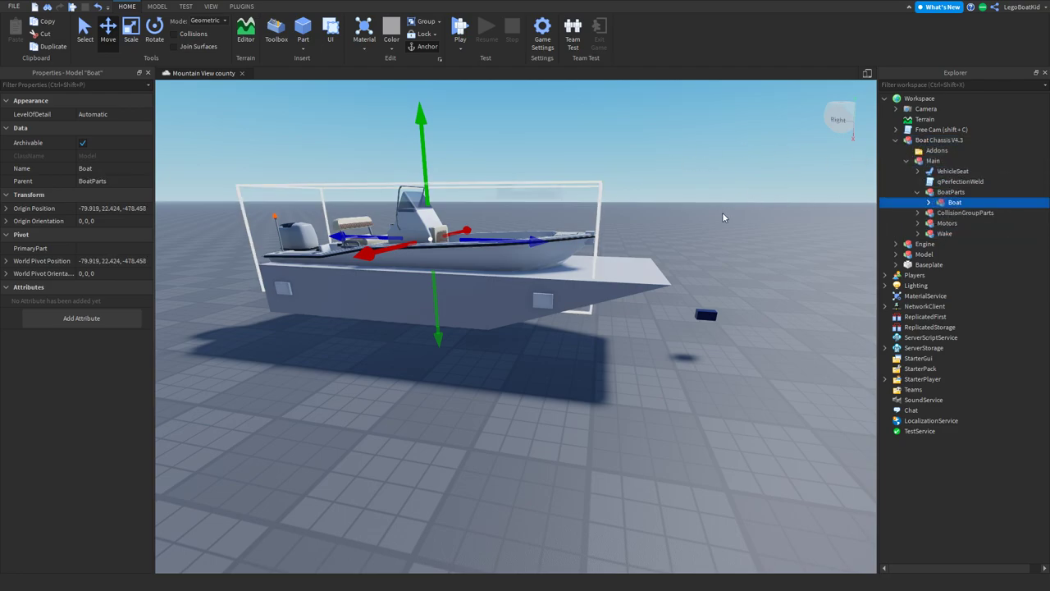
- Try moving the whole chassis to test which parts travel with it, and undo the move
left_click(713, 216)
left_click_drag(533, 283, 577, 309)
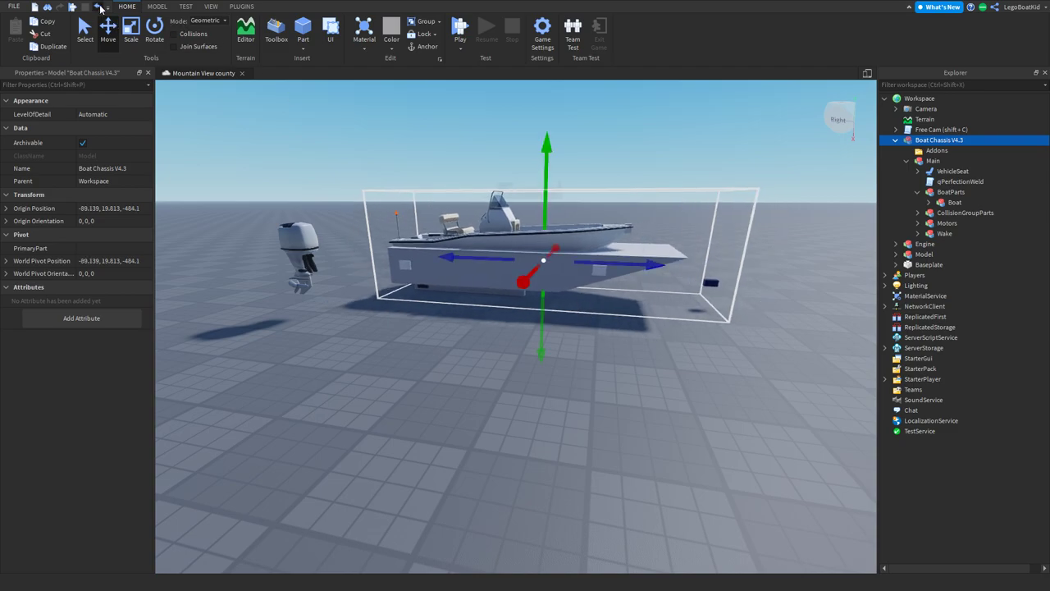
left_click(98, 7)
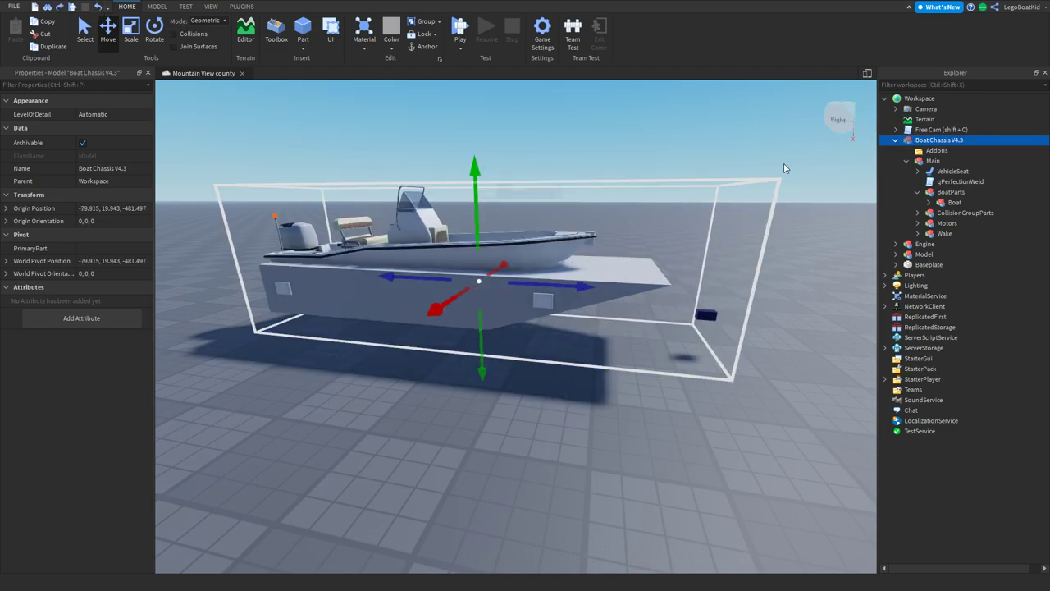
- Move the Engine model from the Workspace into the Boat model under BoatParts
left_click(942, 204)
right_click_drag(682, 140, 501, 187)
left_click(496, 190)
scroll(496, 190, "down", 2)
left_click(390, 265)
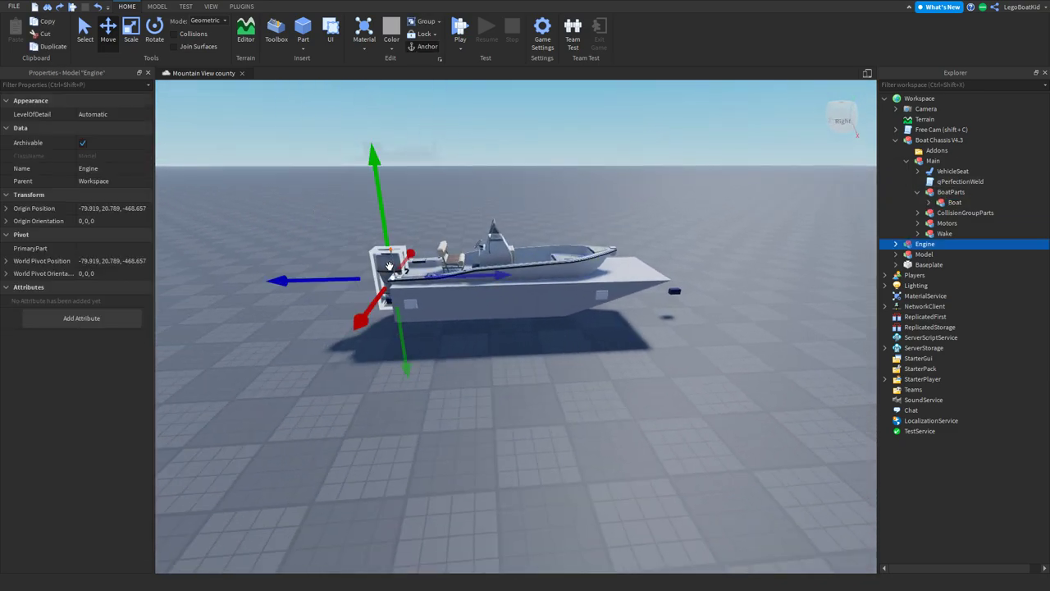
left_click_drag(923, 244, 968, 205)
left_click(845, 223)
left_click(930, 203)
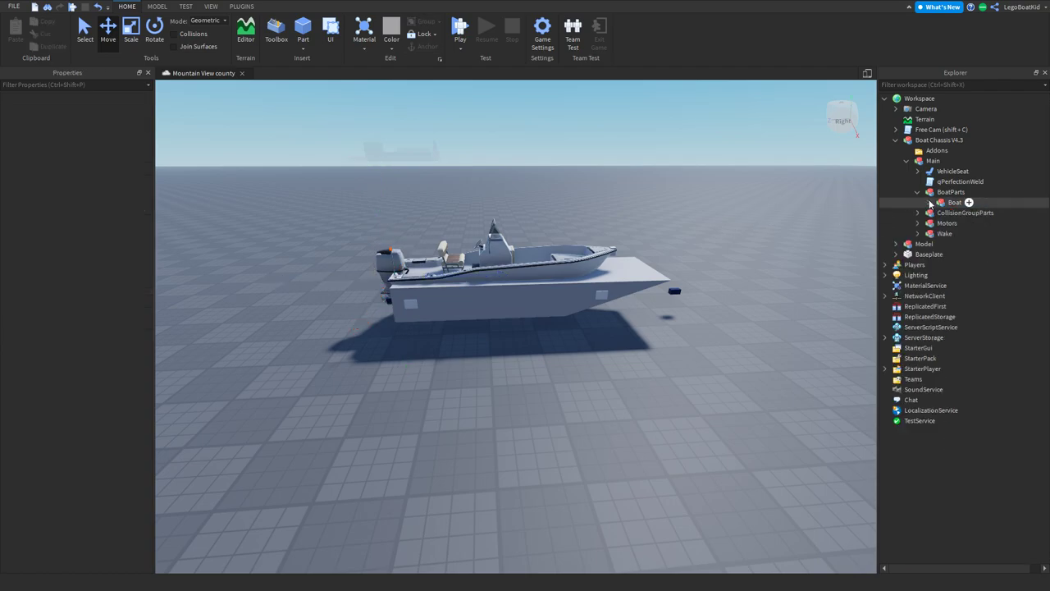
- Shift Boat Chassis V4.3 with its nested boat and engine to position -78.915, 19.813, -483.497
left_click(599, 303)
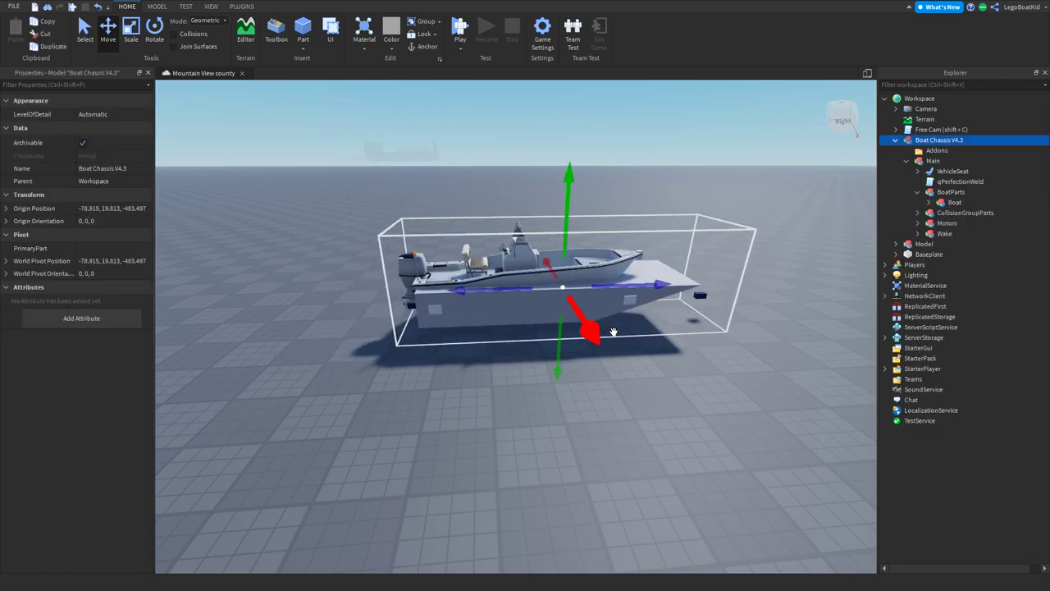
key("d")
right_click_drag(783, 310, 777, 307)
key("s")
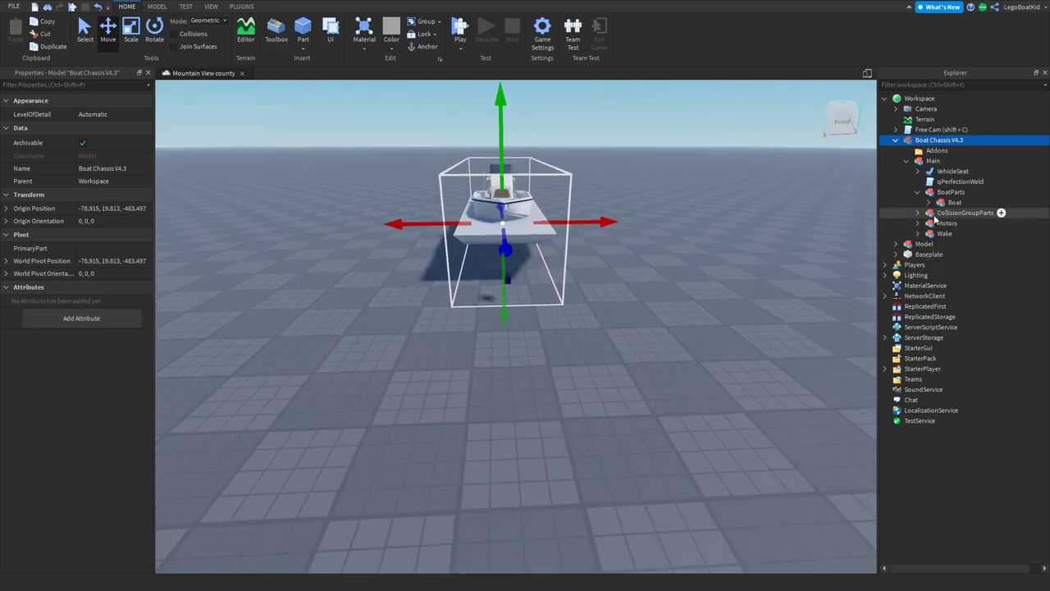
- Set the transparency of the Body, Keel and Bow parts in CollisionGroupParts to 1
left_click(918, 192)
left_click(918, 201)
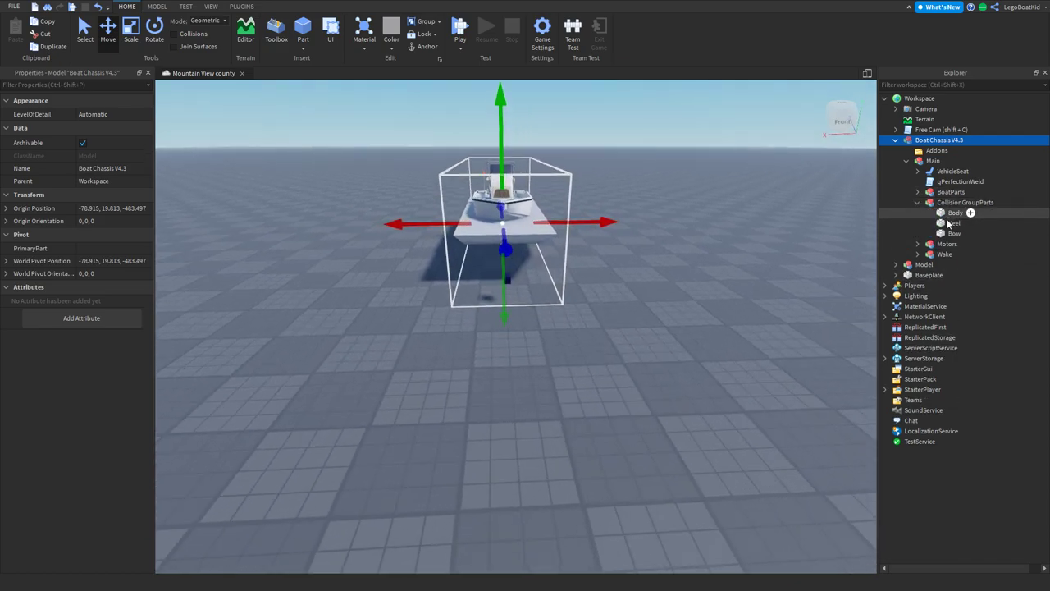
left_click(947, 216, "shift")
left_click(947, 224)
left_click(946, 233)
left_click(948, 214, "shift")
key("w")
right_click_drag(611, 214, 604, 214)
key("a")
left_click(110, 182)
type("1")
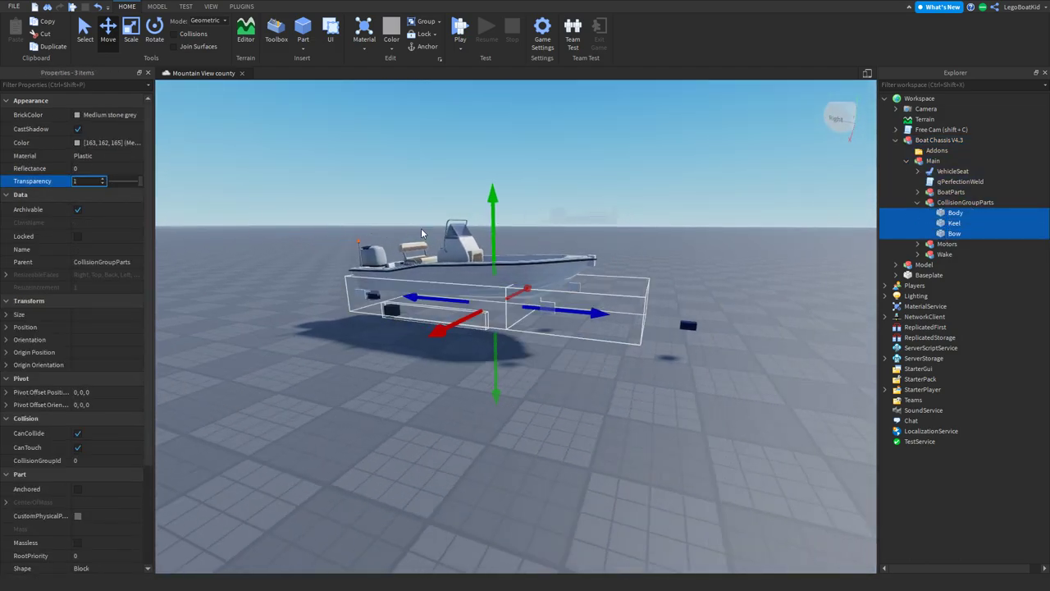
- Inspect the boat's hull from the side and recheck the transparency of Body, Keel and Bow
right_click_drag(410, 234, 544, 216)
left_click(544, 216)
scroll(575, 289, "up", 3)
right_click_drag(574, 288, 589, 314)
scroll(596, 314, "down", 2)
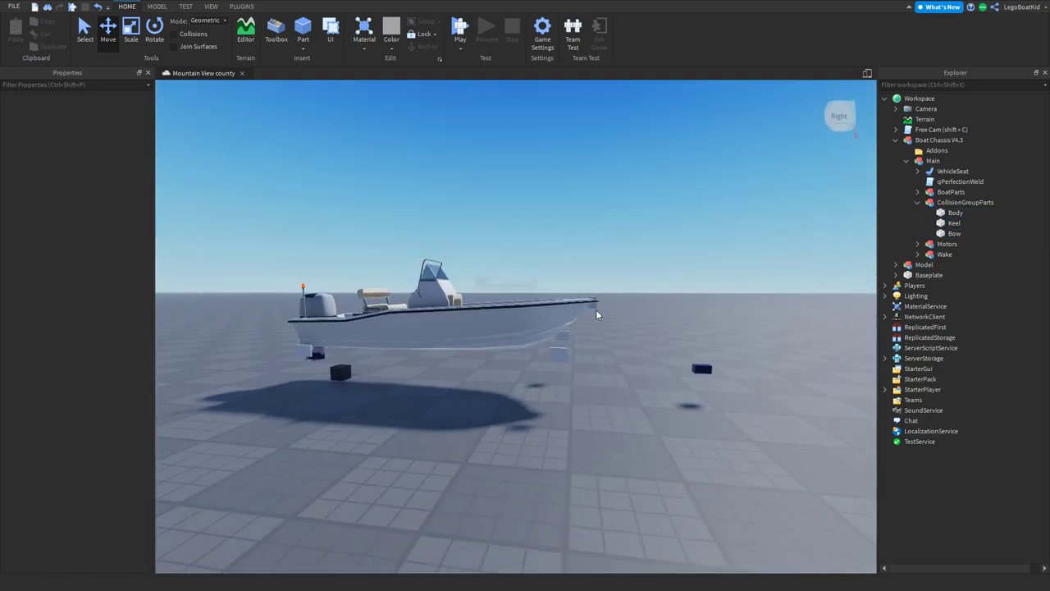
left_click(944, 234)
left_click(956, 213, "shift")
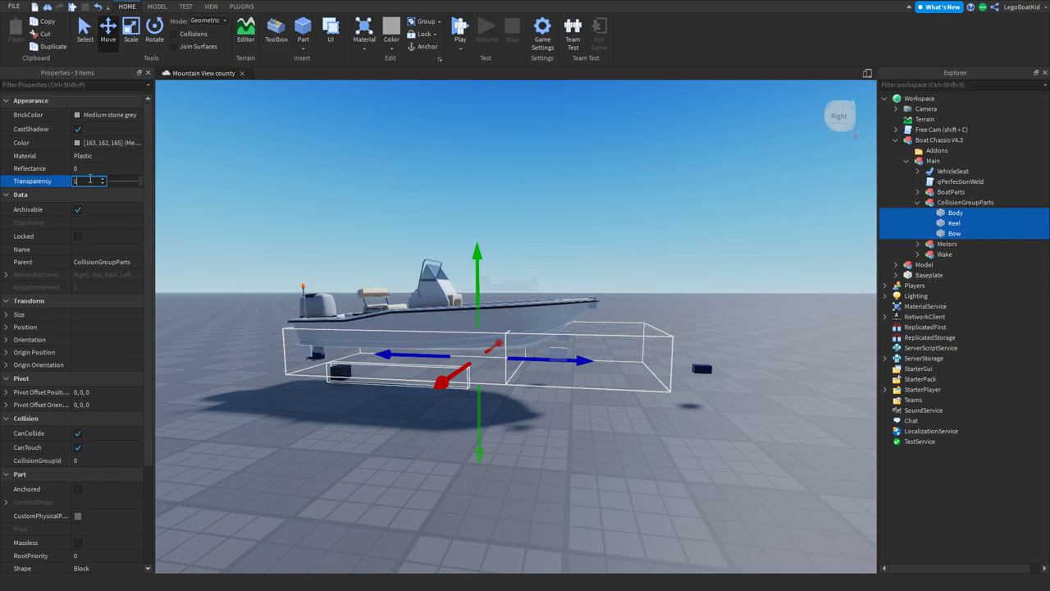
left_click(628, 459)
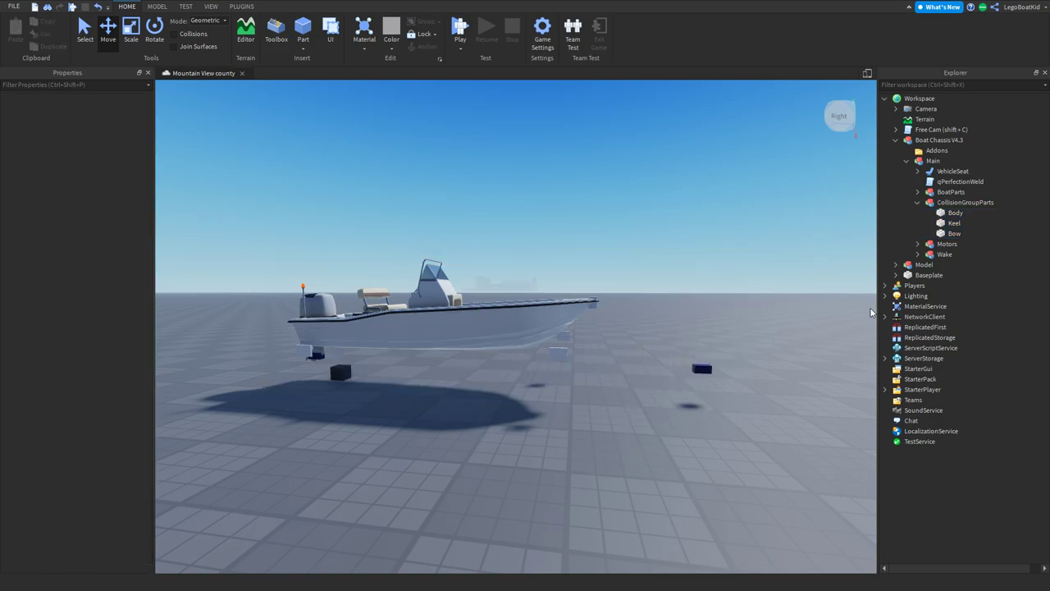
- Set the transparency of the Pivot and Ray parts in the Motors model to 1
left_click(917, 244)
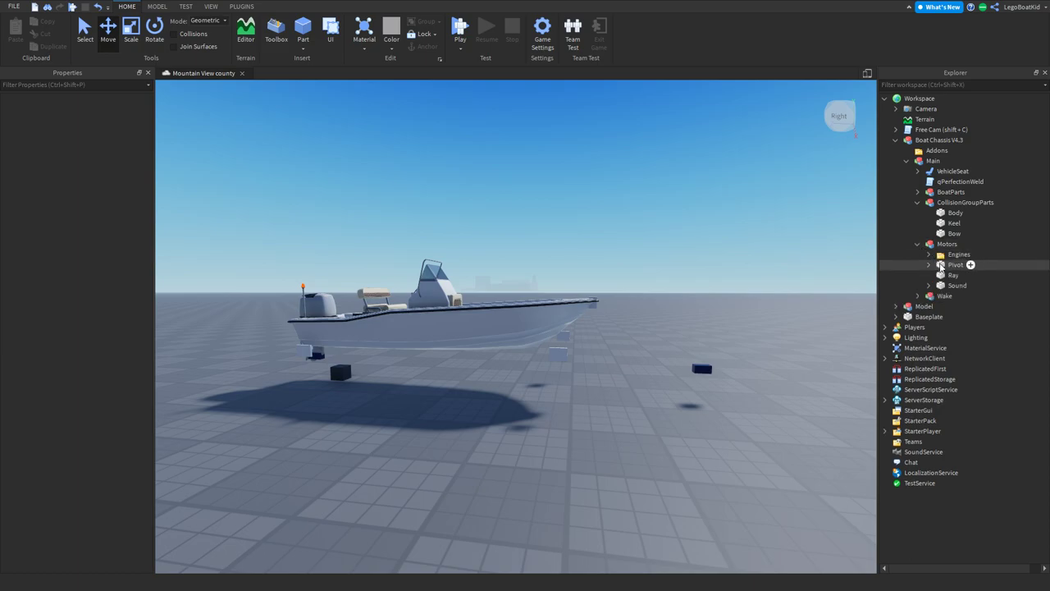
left_click(952, 265)
left_click(952, 275, "ctrl")
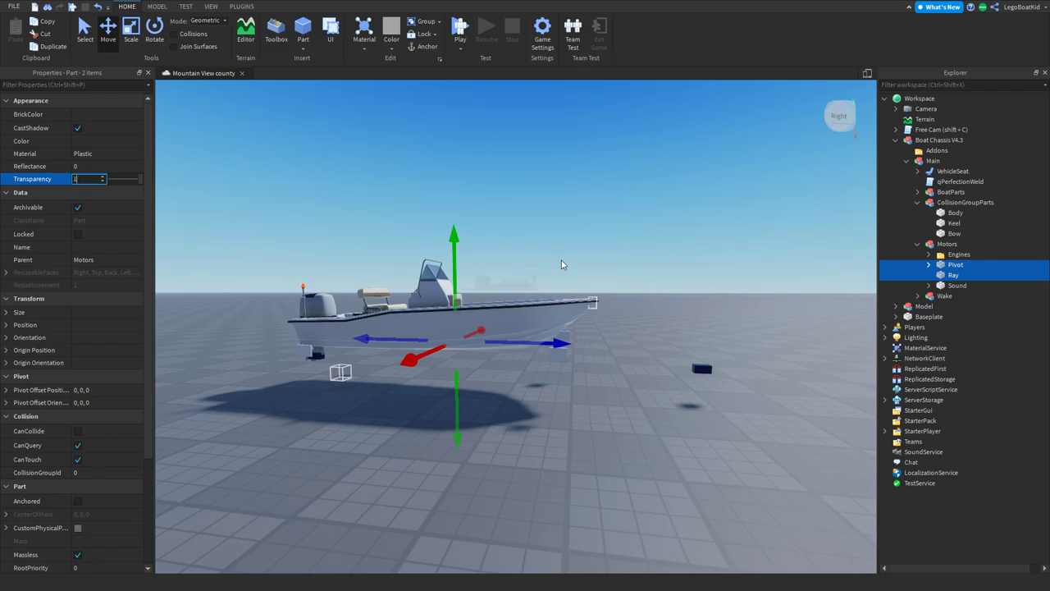
- Set the transparency of the MotorBack and MotorFront parts in the Engines folder to 1
left_click(929, 254)
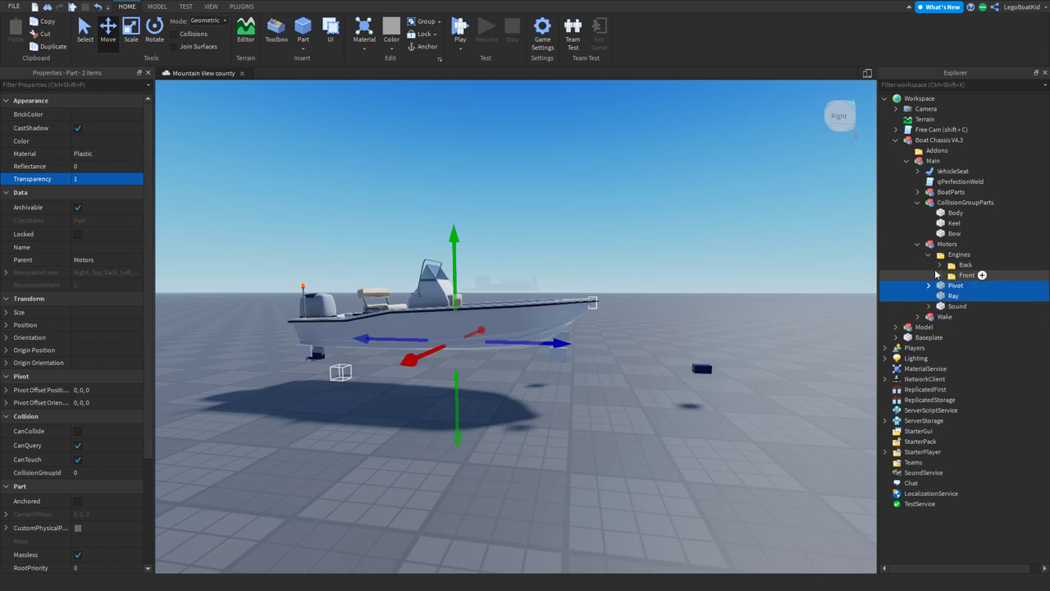
left_click(940, 264)
left_click(940, 285)
left_click(983, 274)
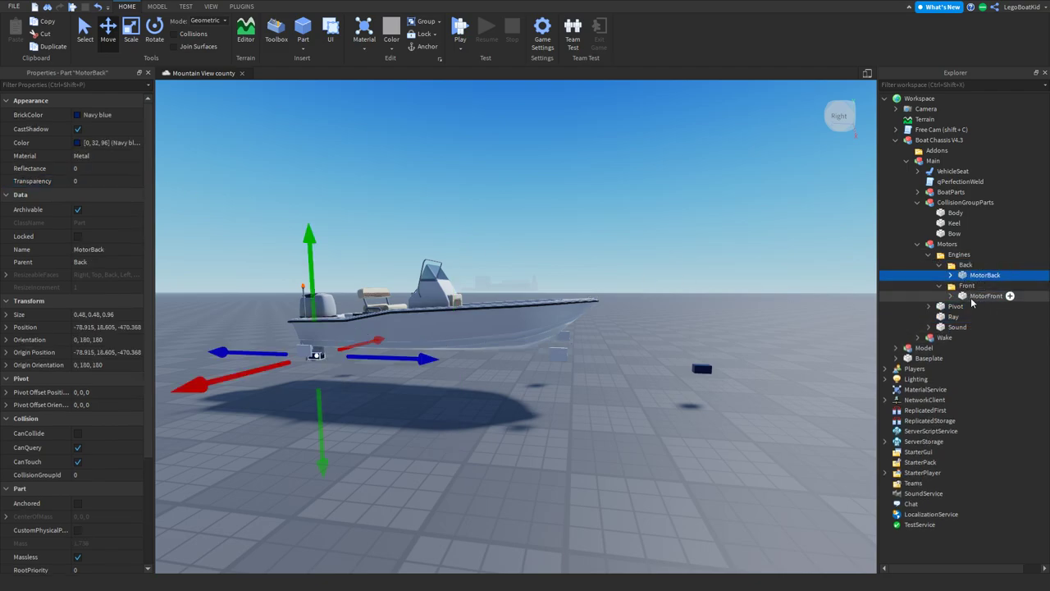
left_click(985, 295, "ctrl")
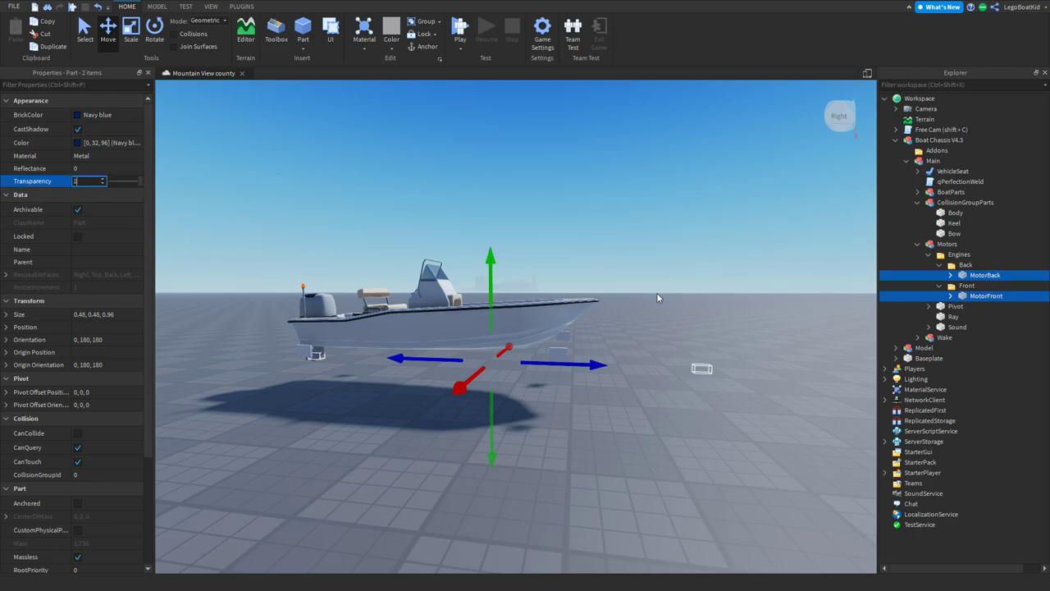
left_click(926, 254)
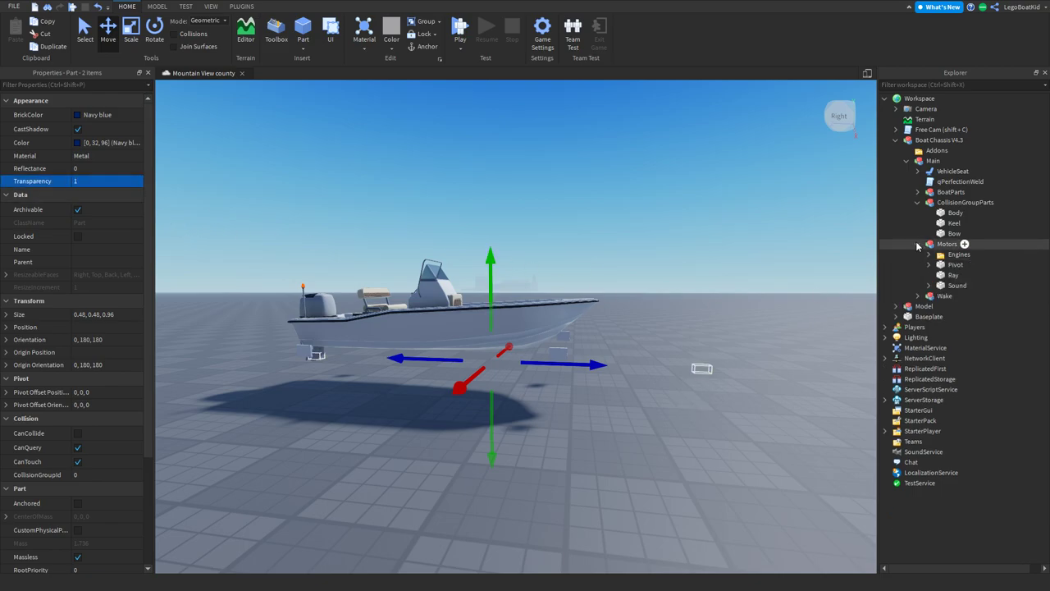
left_click(918, 245)
- Set the transparency of ParticlesCBL and ParticlesCBR in the Wake model's BackCurvedWakes group to 1
left_click(935, 255)
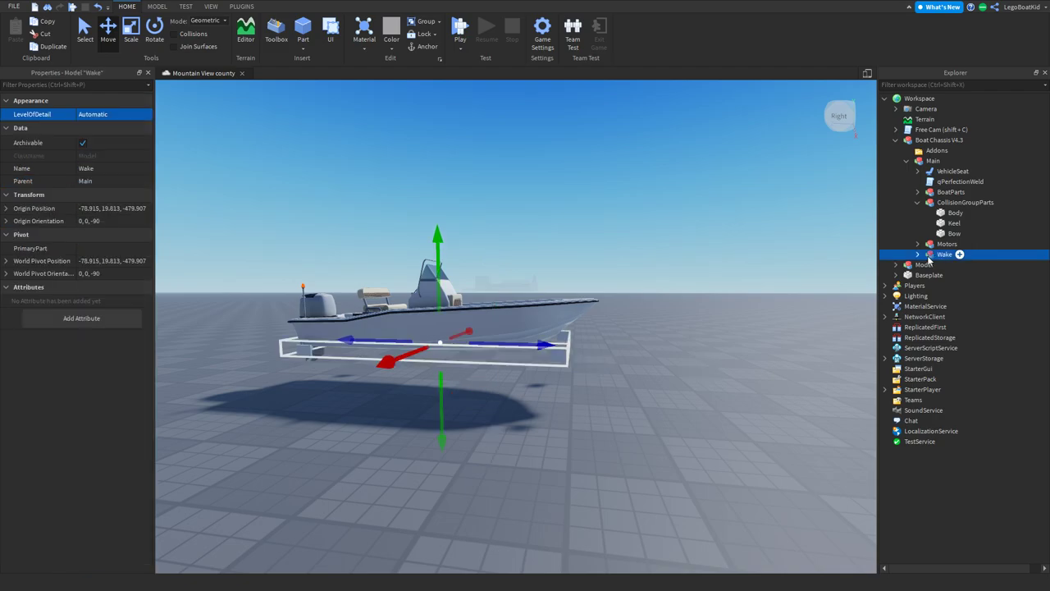
left_click(917, 256)
left_click(968, 275)
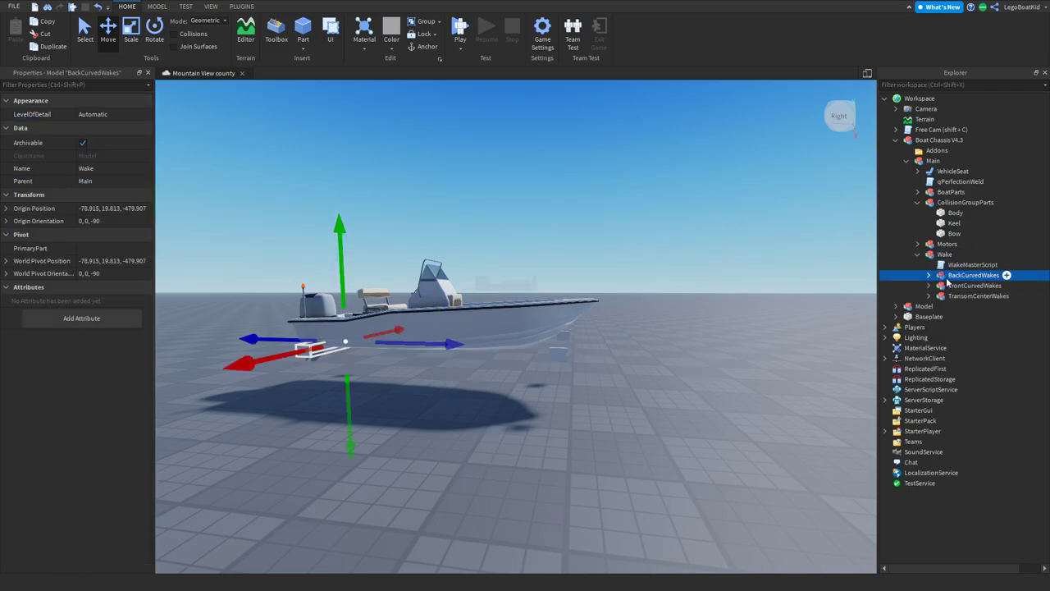
key("f")
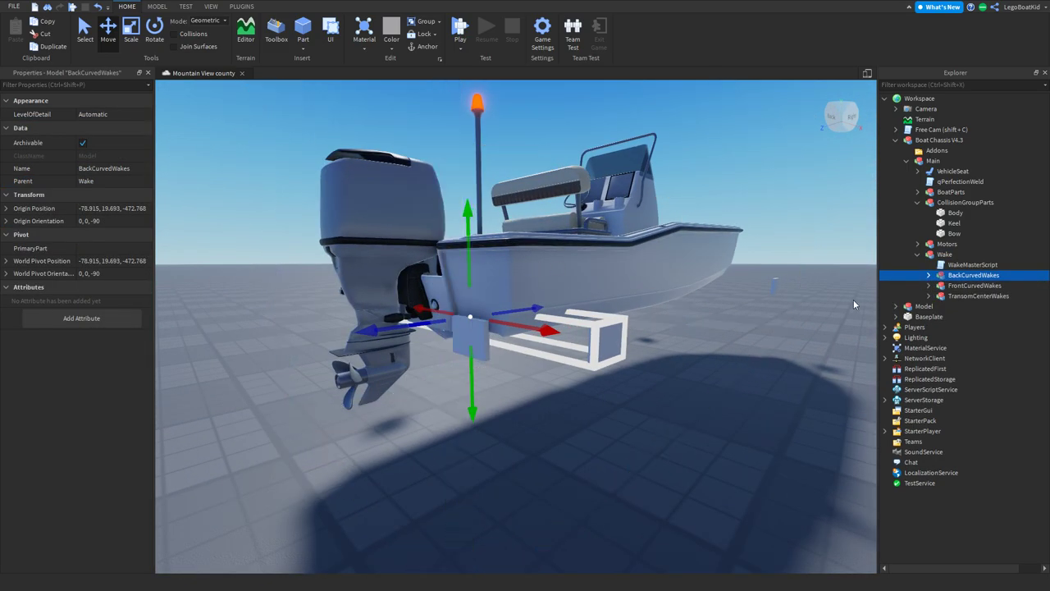
left_click(928, 275)
left_click(976, 326)
left_click(975, 337, "shift")
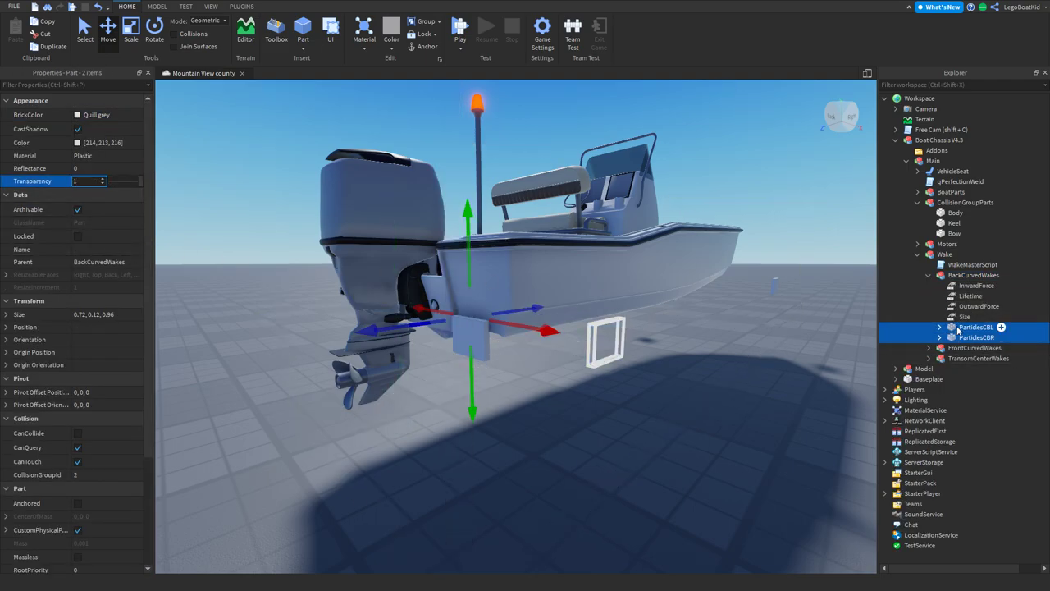
- Examine where the ParticlesCBL and ParticlesCBR wake parts sit at the boat's stern
left_click(959, 327)
key("f")
left_click_drag(430, 336, 509, 331)
key("s")
key("a")
key("d")
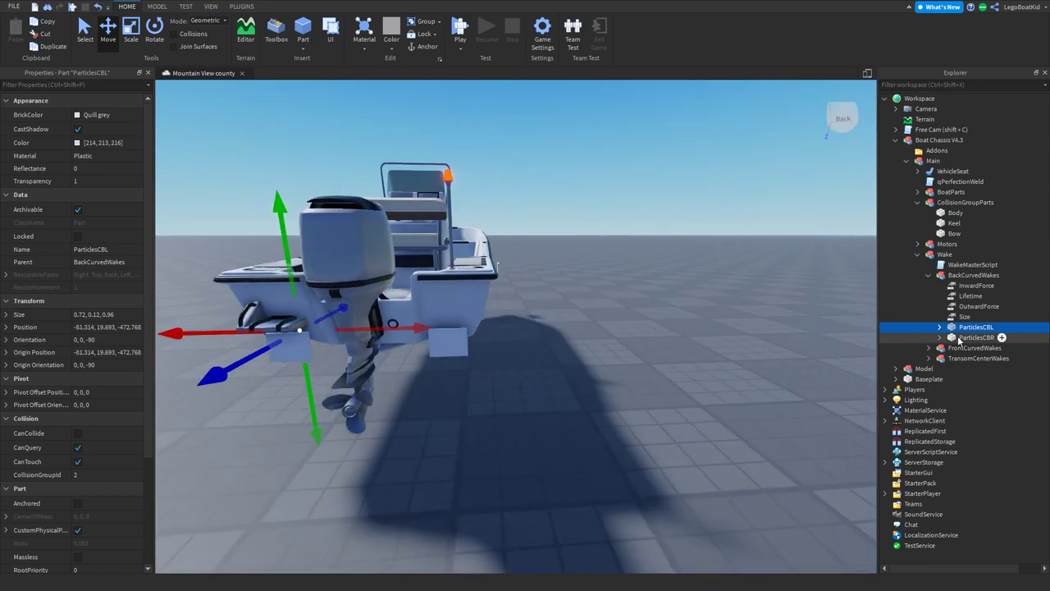
left_click(976, 337)
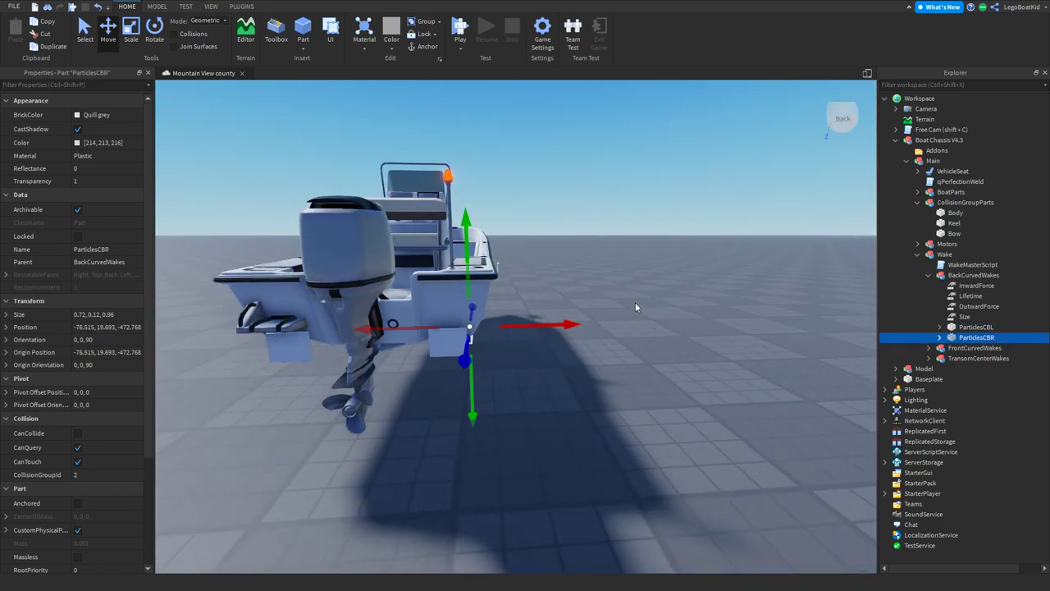
left_click(819, 346)
- Set the transparency of ParticlesBKL and ParticlesBKR in the Wake model's TransomCenterWakes group to 1
left_click(952, 359)
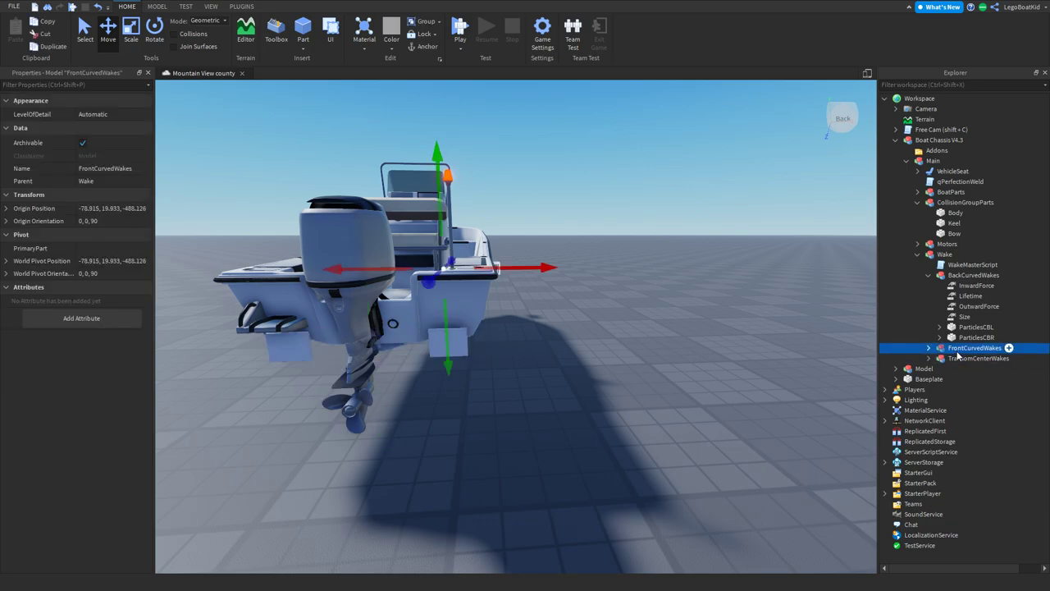
key("f")
right_click_drag(405, 273, 420, 271)
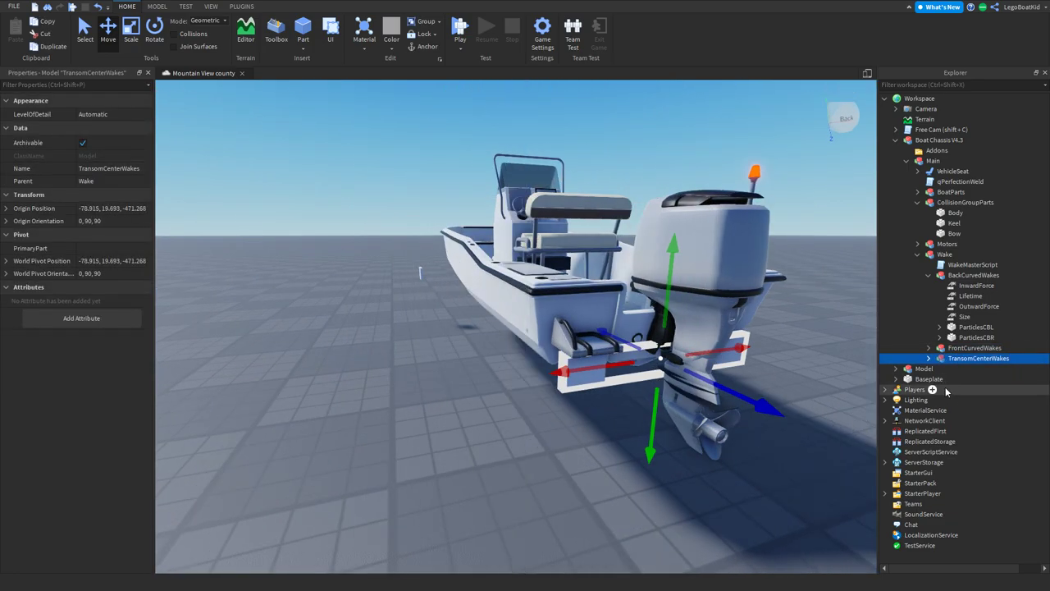
left_click(928, 360)
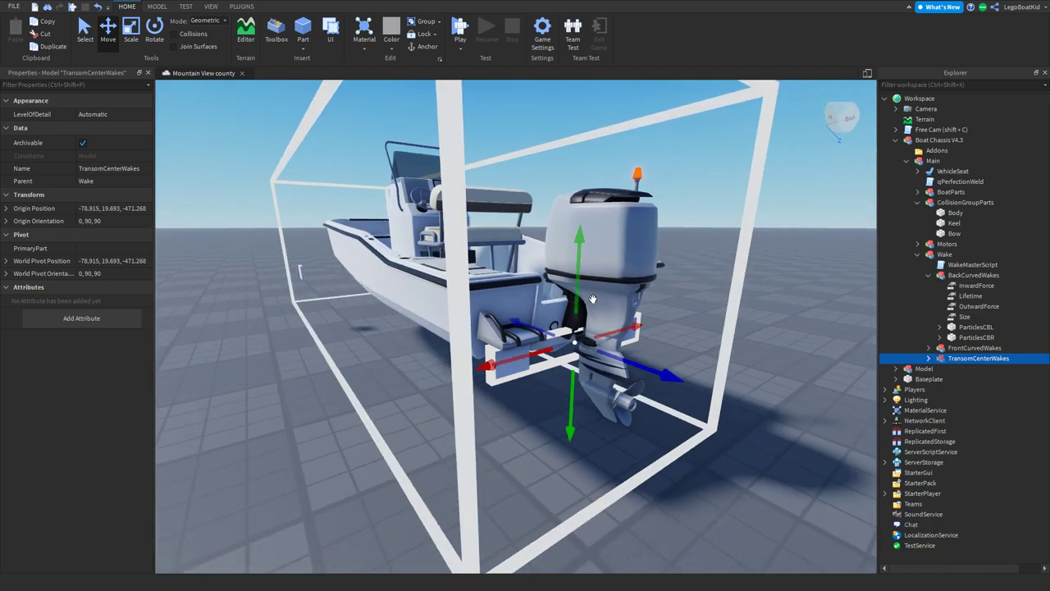
left_click(929, 359)
left_click(929, 359)
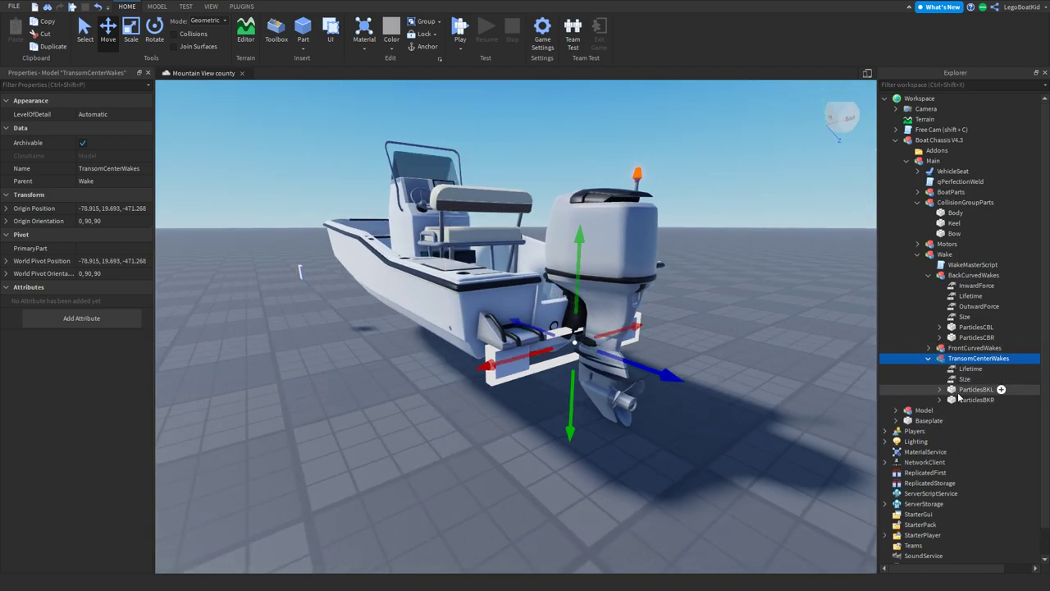
left_click(975, 389)
left_click(975, 400, "shift")
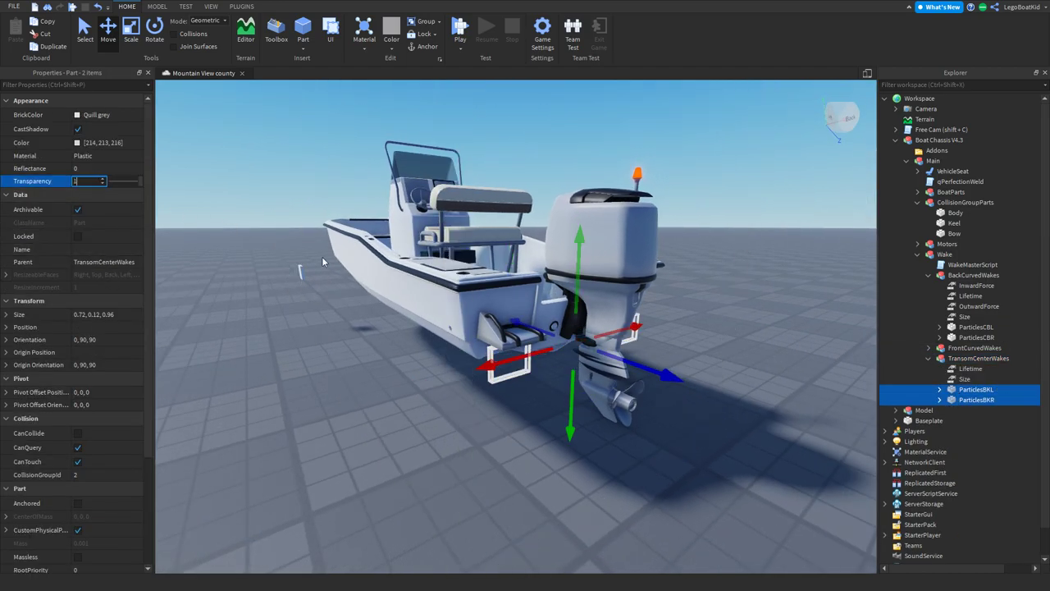
left_click(726, 369)
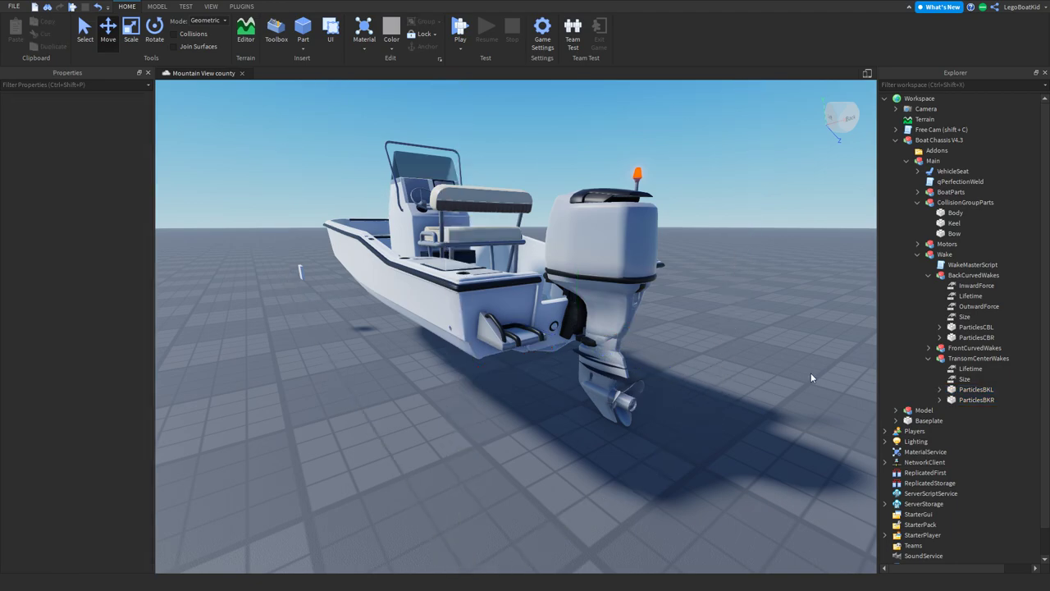
- Set the transparency of ParticleFL and ParticleFR in the Wake model's FrontCurvedWakes group to 1
left_click(929, 358)
left_click(977, 358)
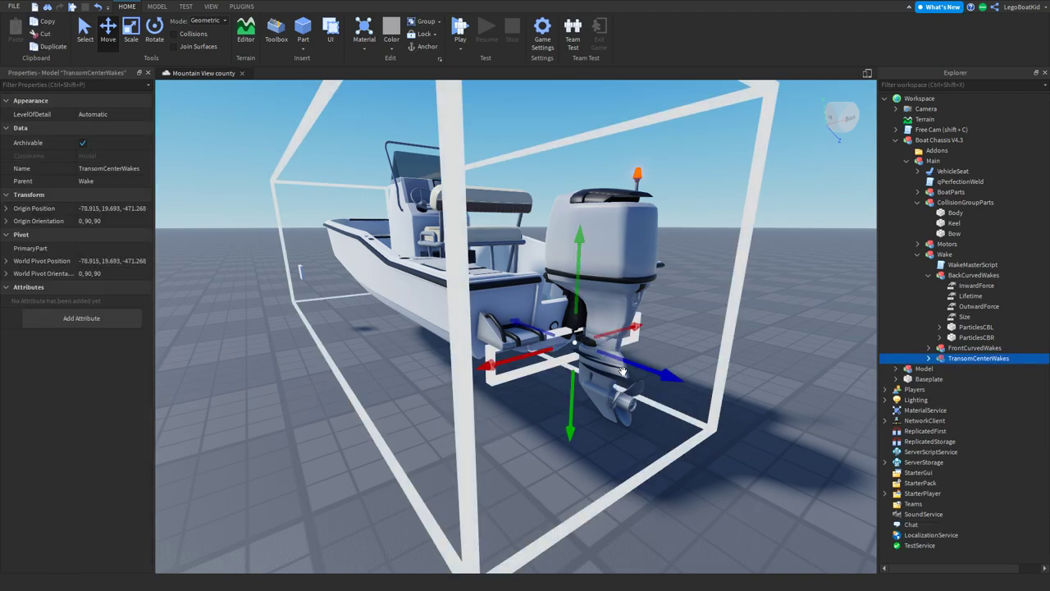
key("a")
right_click_drag(680, 335, 675, 334)
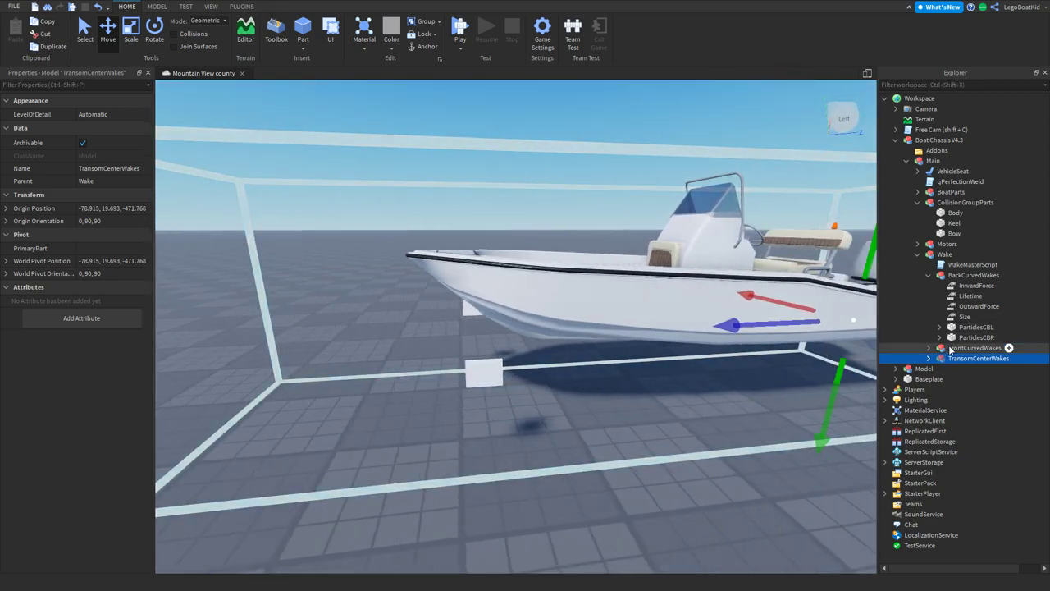
left_click(918, 348)
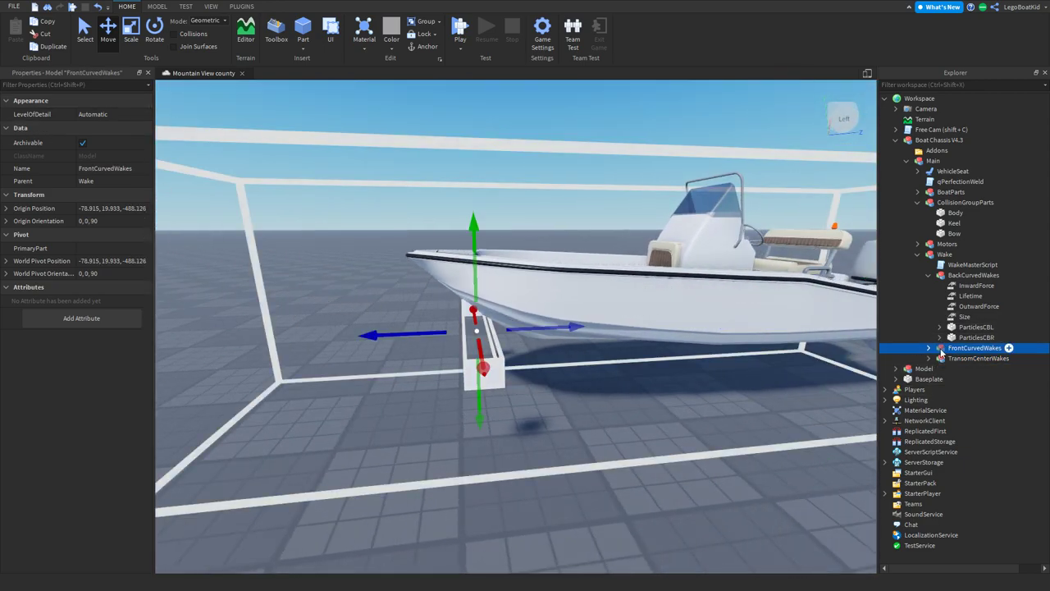
left_click(929, 348)
left_click(972, 400)
left_click(972, 409, "shift")
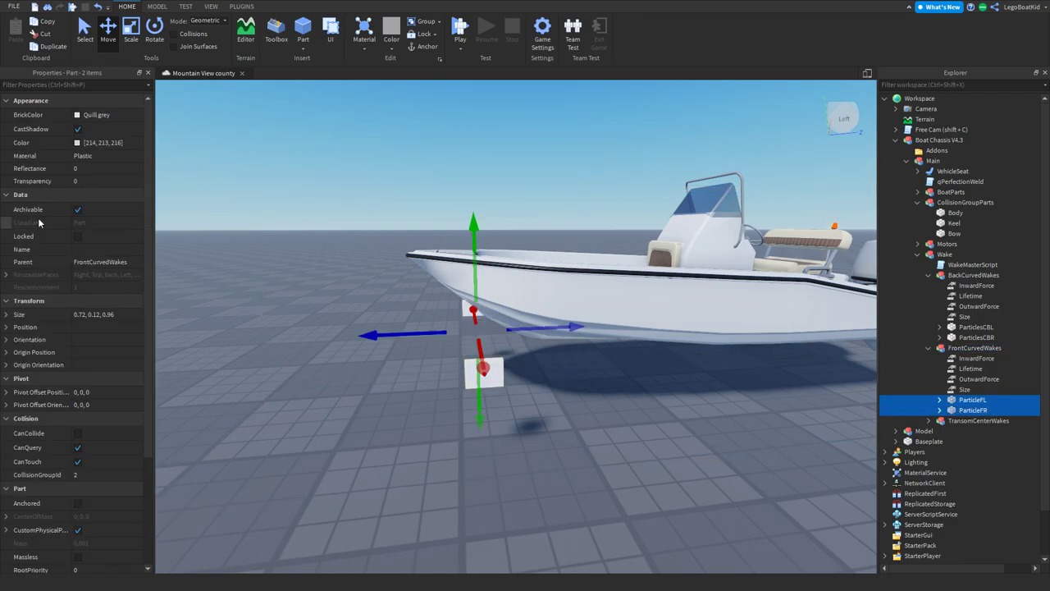
right_click_drag(250, 230, 374, 255)
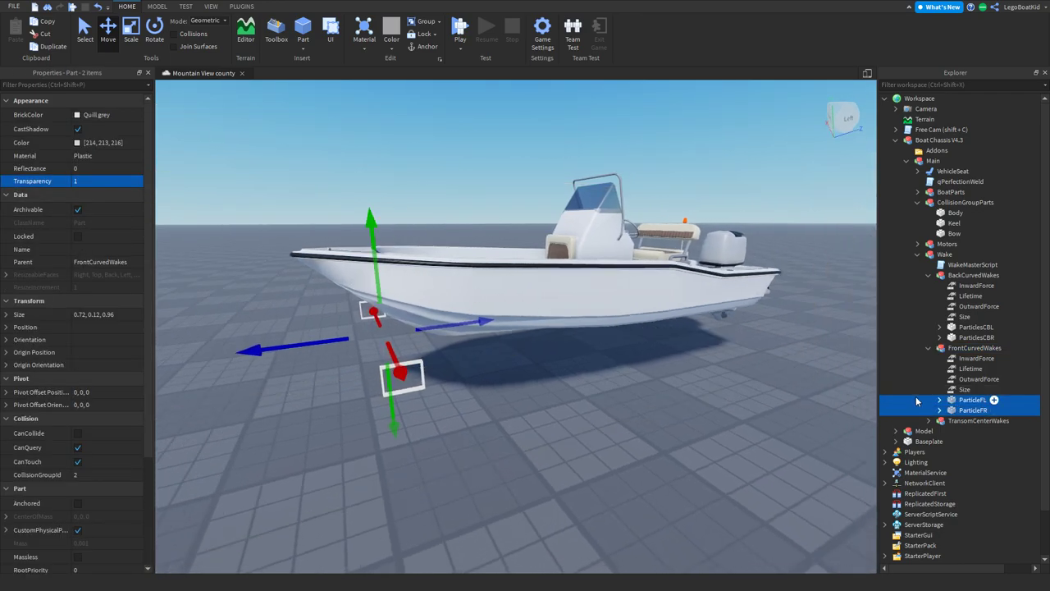
- Move the ParticleFR wake part inward so it sits close to the bow's right side
left_click(939, 409)
left_click(960, 410)
left_click(940, 411)
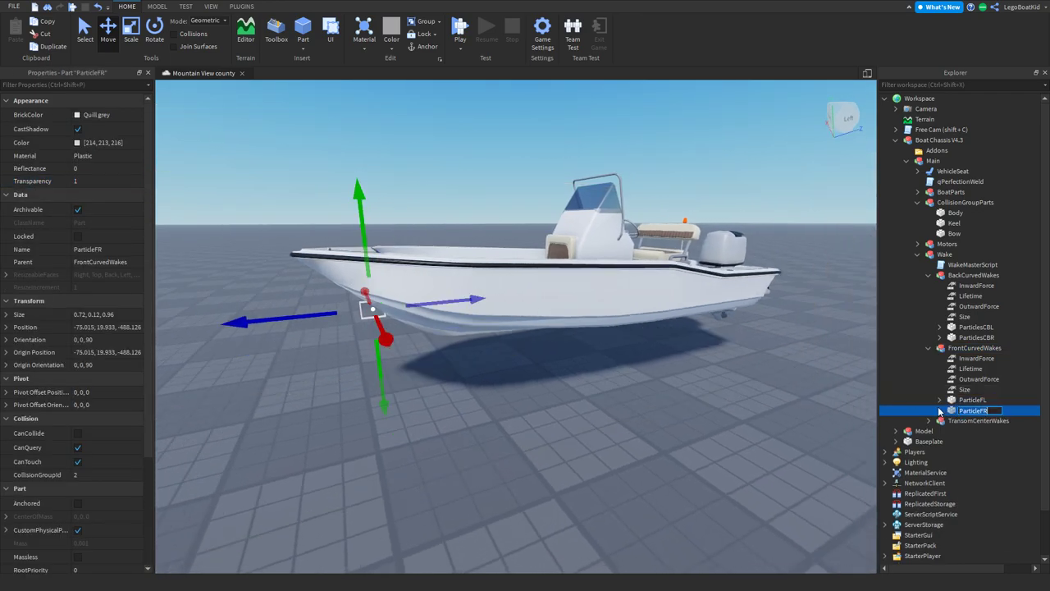
key("a")
right_click_drag(788, 386, 786, 386)
left_click_drag(509, 312, 627, 312)
right_click_drag(660, 313, 657, 298)
left_click_drag(572, 271, 571, 272)
left_click_drag(437, 291, 480, 297)
- Rotate the ParticleFL wake part by 20 degrees to a -20 orientation and move it inward about 2.5 studs to the bow
left_click(154, 33)
left_click(973, 400)
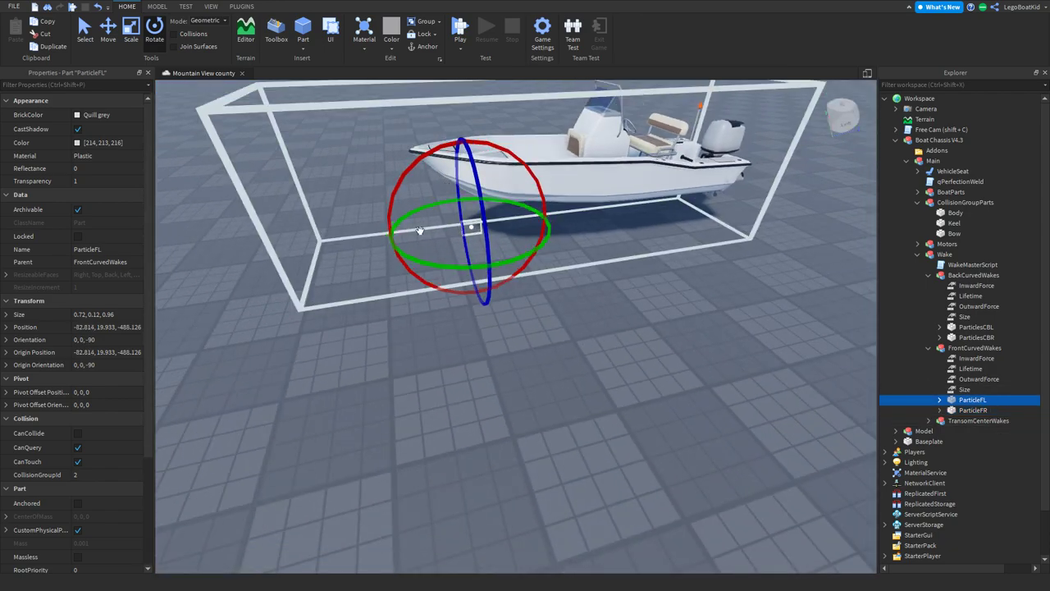
left_click_drag(419, 230, 418, 261)
left_click(107, 31)
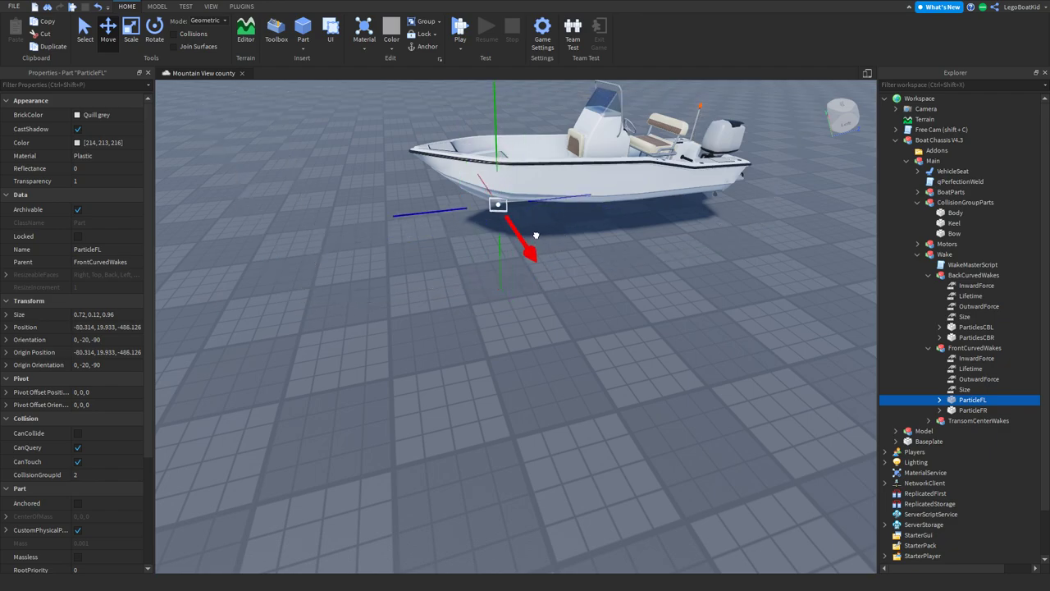
left_click(698, 276)
right_click_drag(697, 276, 697, 277)
right_click_drag(457, 195, 457, 195)
- Examine the throttle, turning and engine attributes of the Main model inside Boat Chassis V4.3
left_click(528, 238)
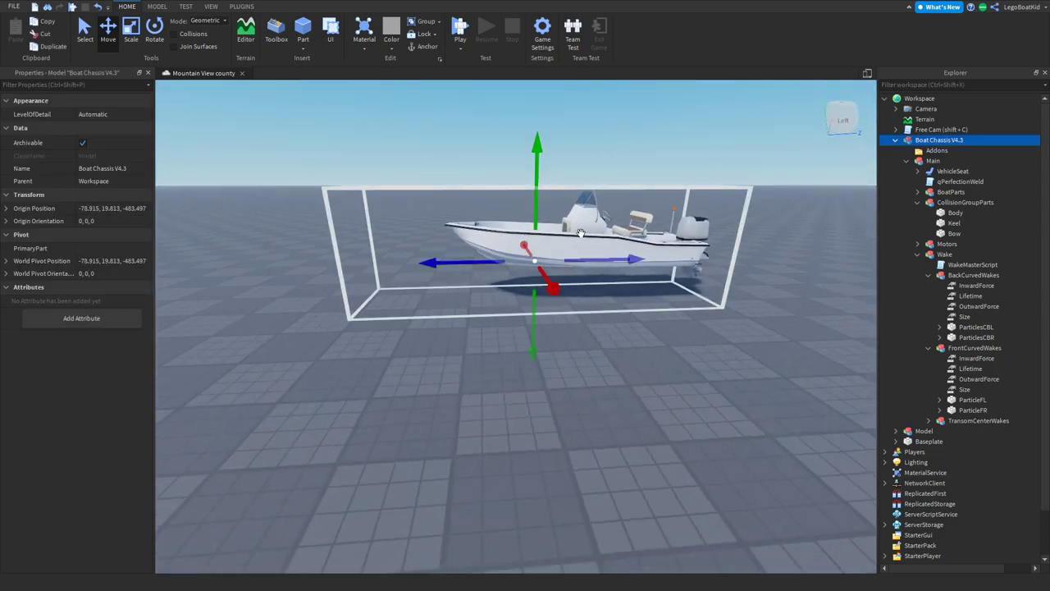
key("d")
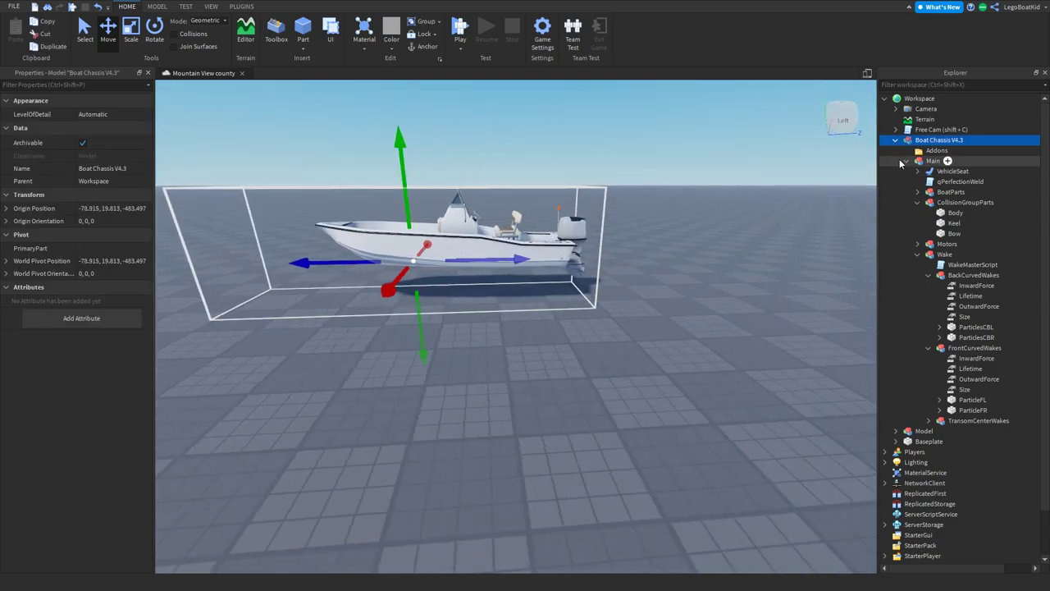
left_click(933, 161)
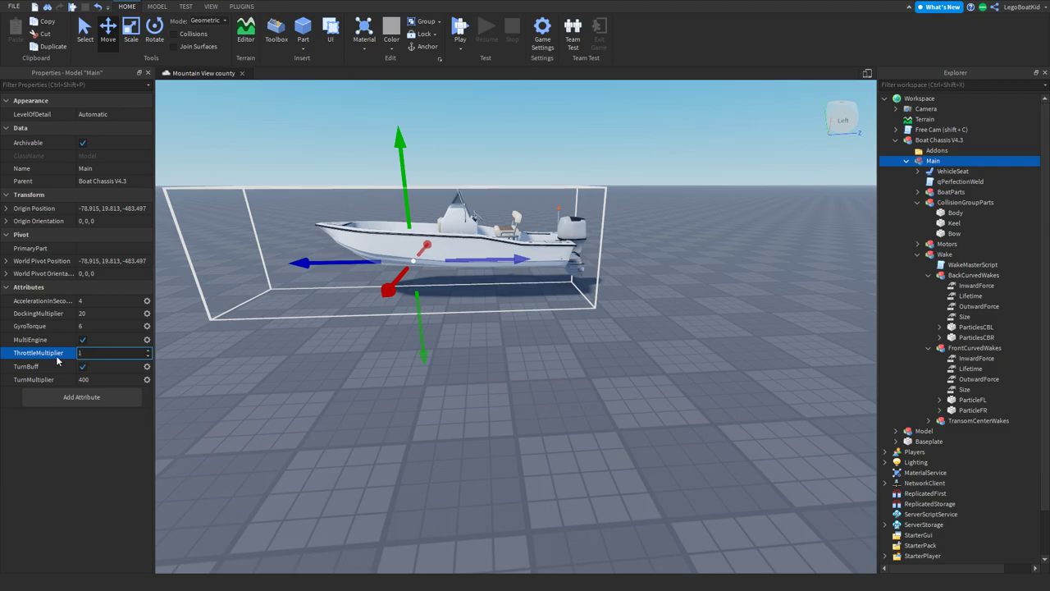
- Insert a new block part and place it beyond the edge of the baseplate
left_click(505, 503)
left_click_drag(476, 260, 549, 296)
key("w")
left_click(450, 234)
right_click_drag(451, 234, 409, 216)
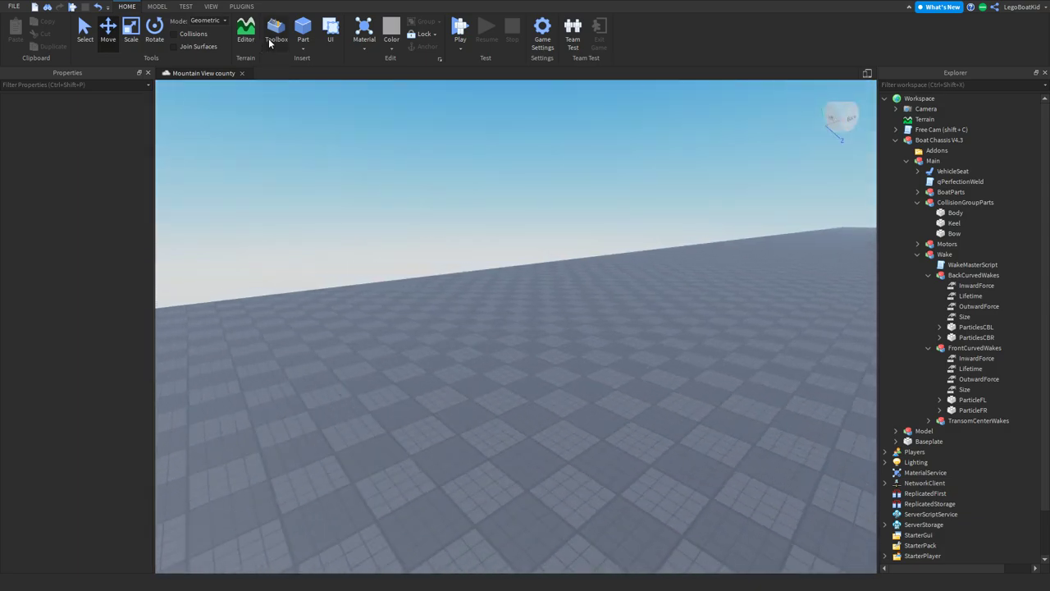
left_click(302, 31)
right_click_drag(486, 329, 486, 293)
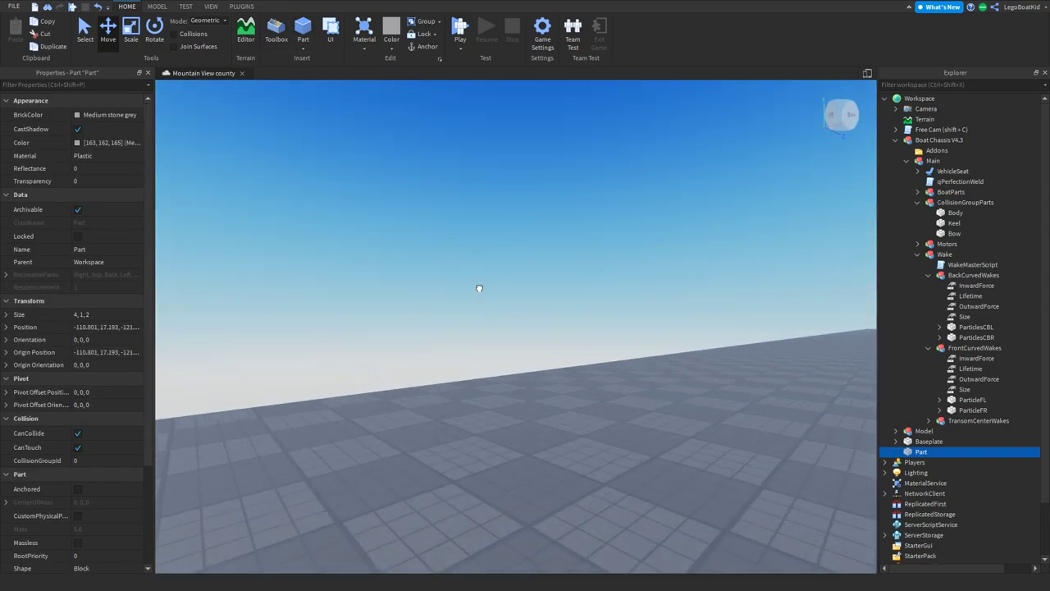
key("f")
- Scale the new block part to 433 × 29 × 279 studs and anchor it
left_click(132, 33)
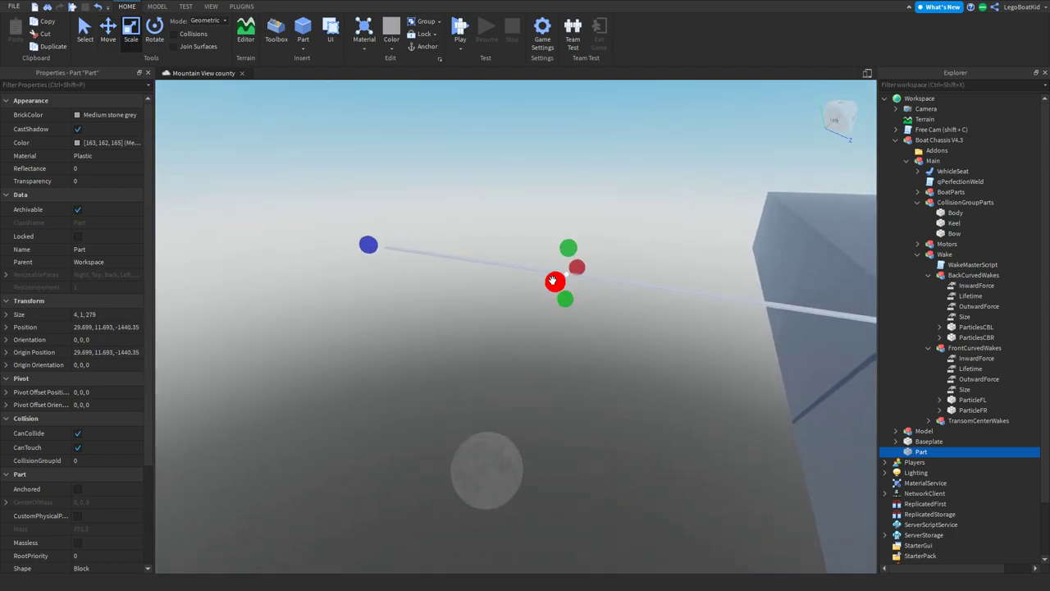
left_click_drag(552, 281, 466, 288)
right_click_drag(466, 288, 610, 330)
left_click_drag(609, 331, 591, 420)
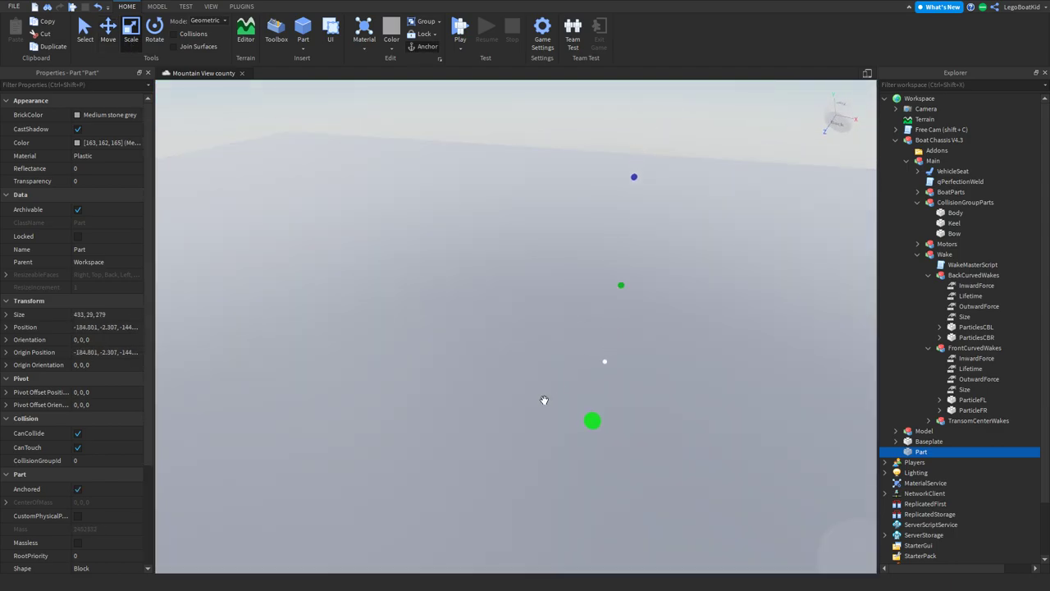
- Convert the large block to water terrain with the Part to Terrain plugin, then close the plugin
scroll(133, 27, "down", 4)
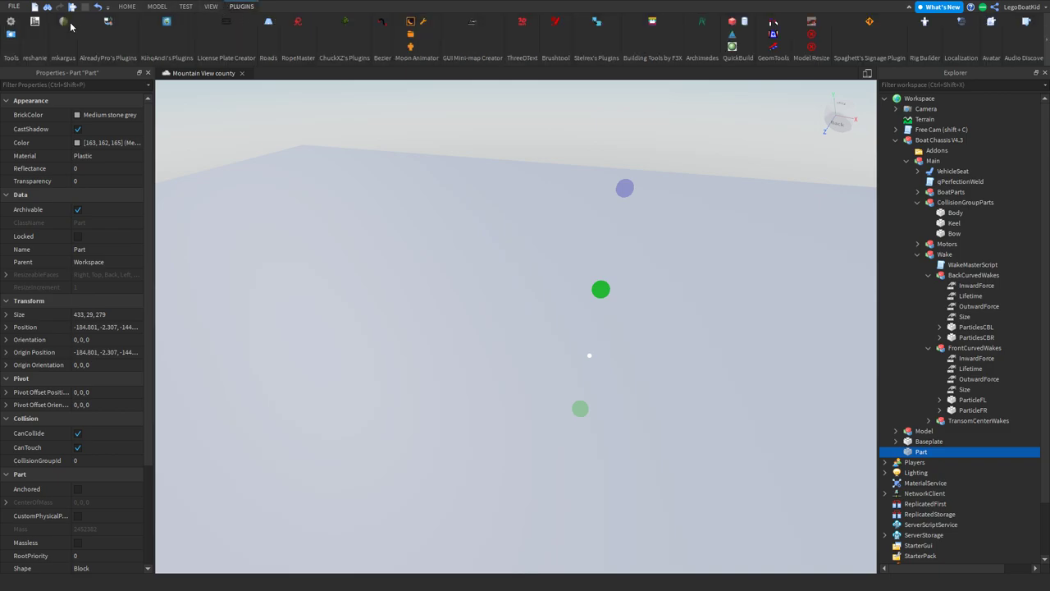
left_click(64, 22)
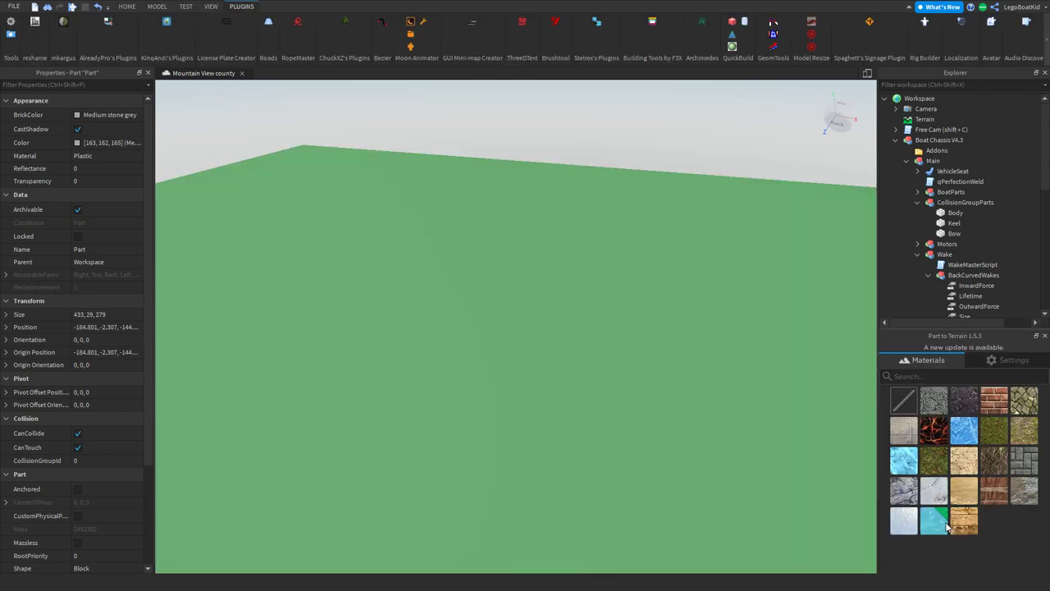
left_click(595, 352)
left_click(1046, 336)
right_click_drag(502, 223, 644, 177)
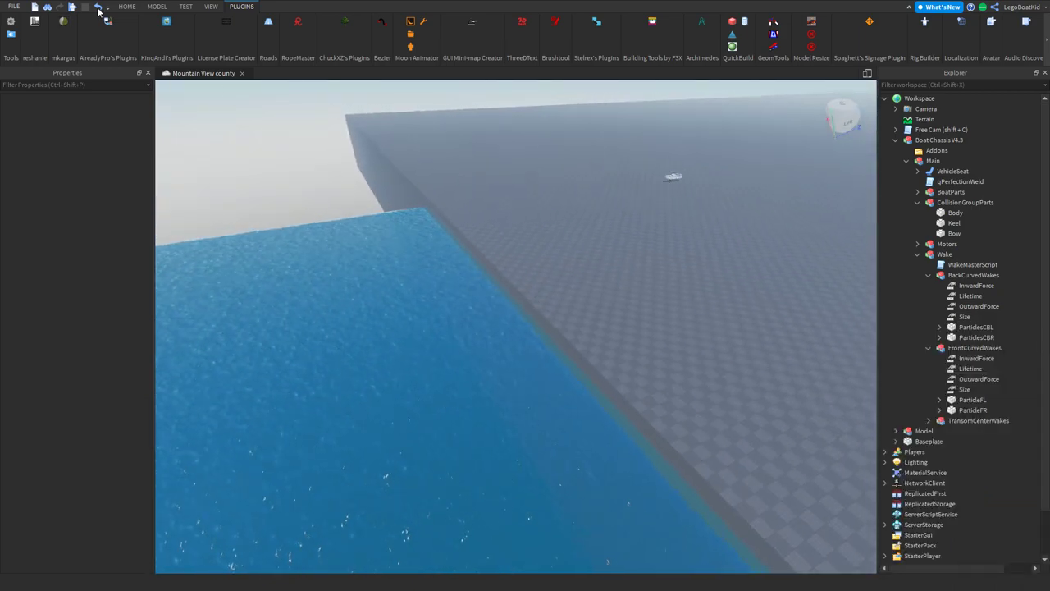
- Move the boat from the baseplate onto the surface of the new water area
left_click(127, 7)
left_click_drag(674, 179, 366, 313)
left_click(454, 303)
key("w")
right_click_drag(455, 302, 455, 303)
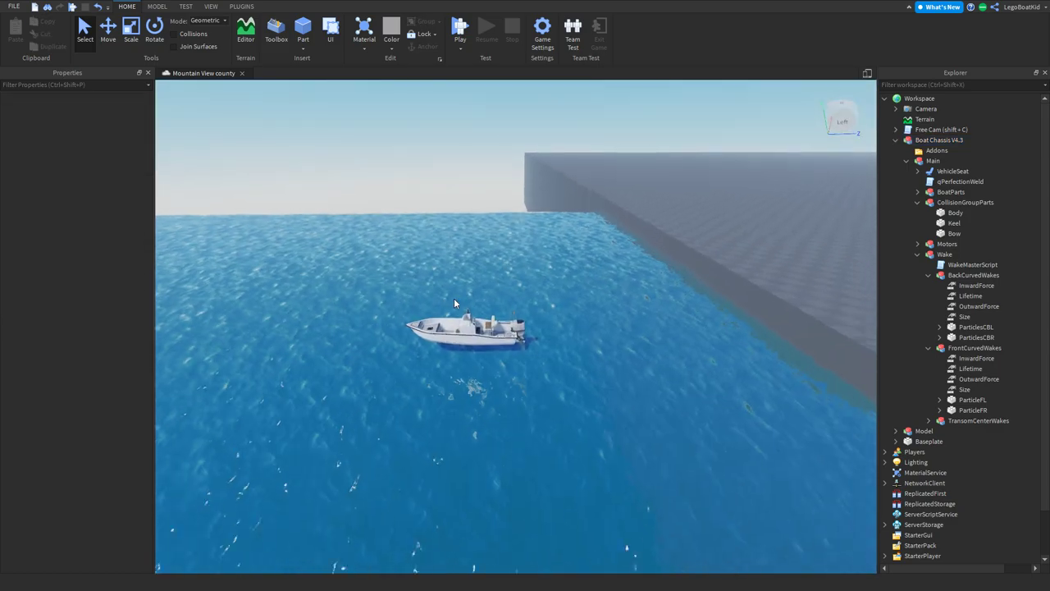
left_click(455, 303)
- Move the VehicleSeat up 1 stud and back about 2 studs onto the cushion of the boat's helm seat
scroll(454, 271, "up", 5)
right_click_drag(453, 192, 452, 192)
key("w")
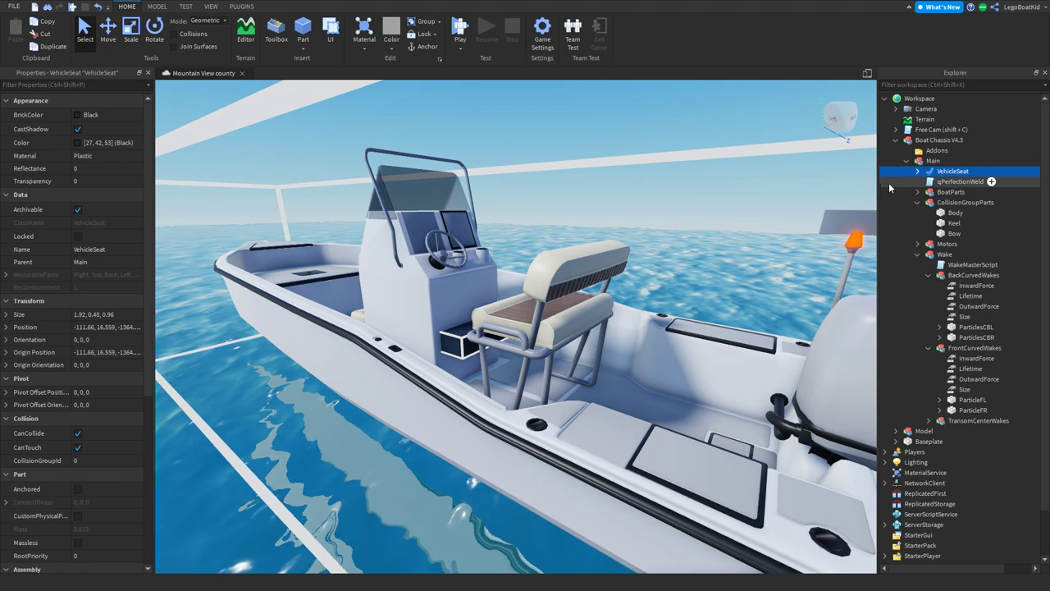
right_click_drag(673, 197, 673, 197)
key("s")
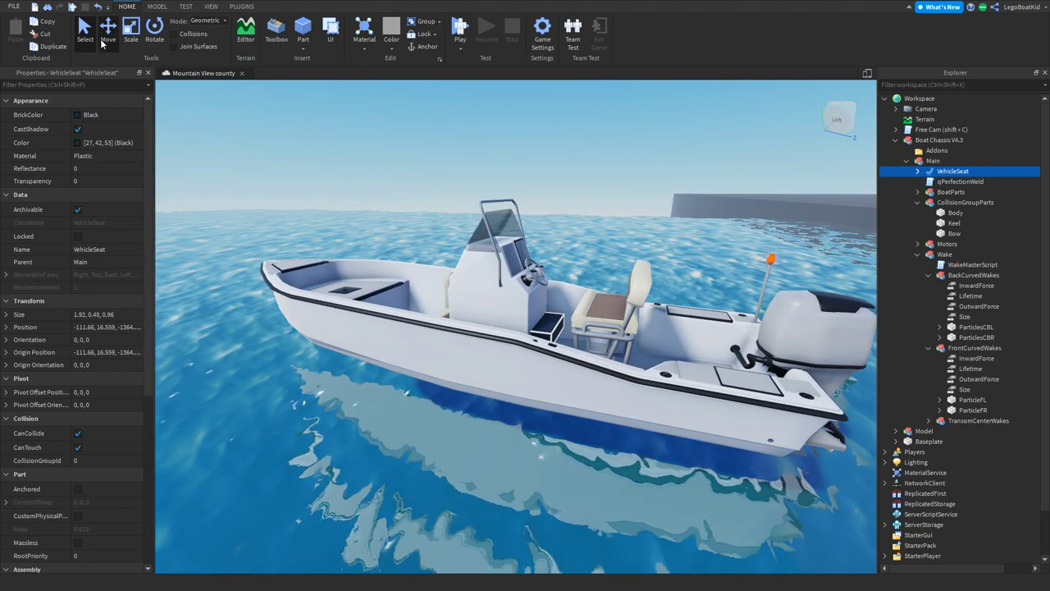
left_click(105, 37)
left_click_drag(592, 282, 597, 264)
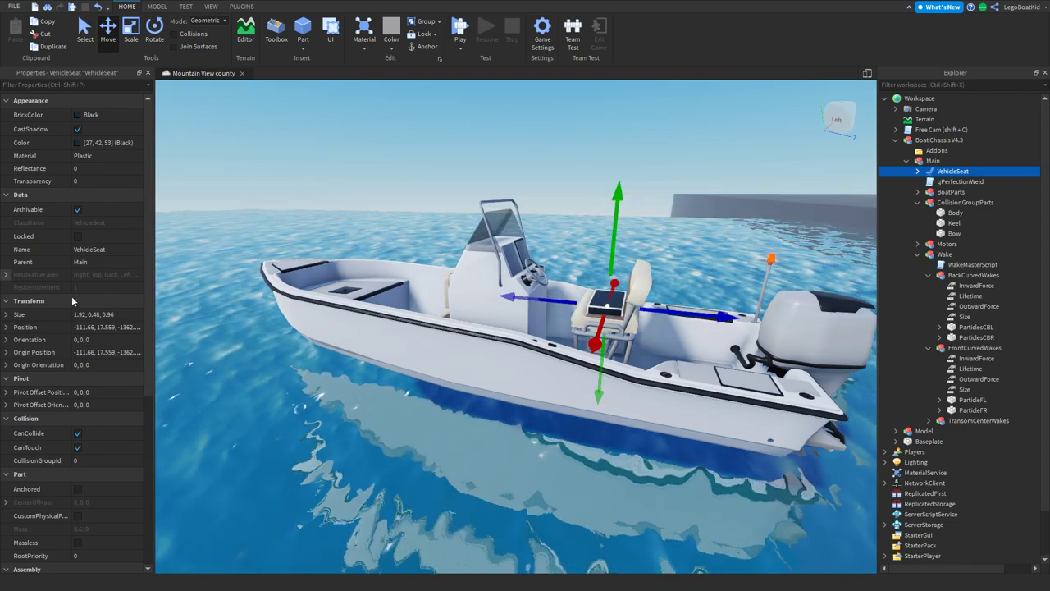
- Set the transparency of the VehicleSeat to 1 and deselect it
left_click(98, 186)
type("1")
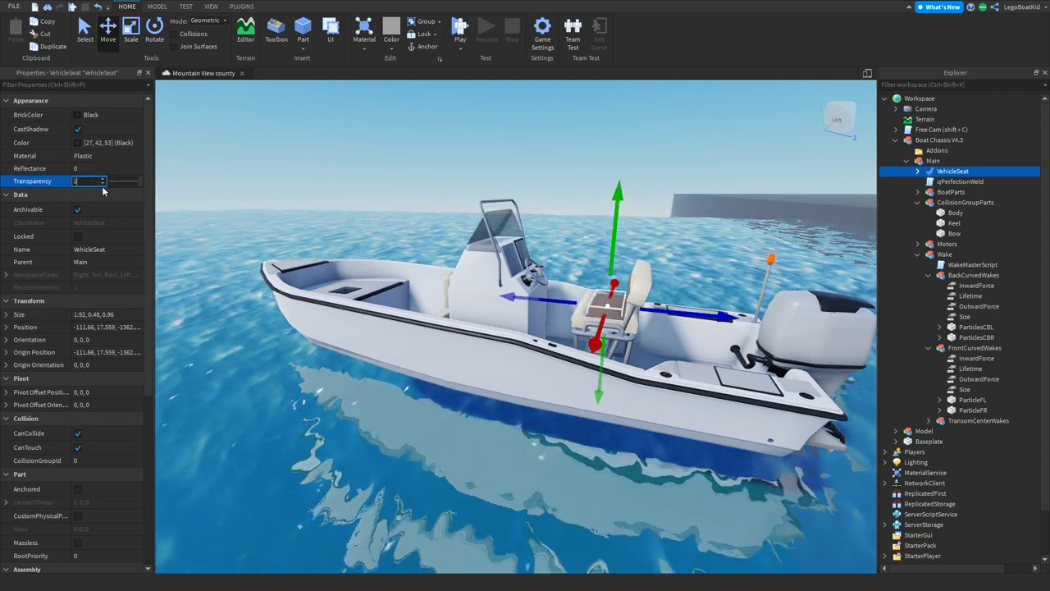
key("Return")
left_click(562, 161)
- Start a play test at the boat's location with Play Here
key("w")
right_click_drag(562, 161, 562, 160)
left_click(461, 50)
left_click(475, 72)
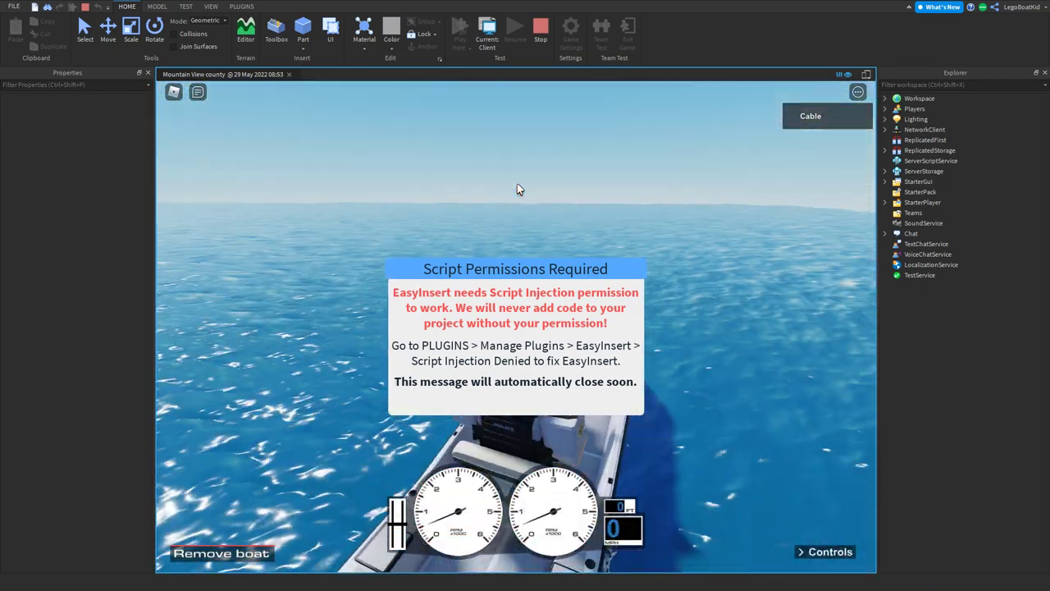
- Test-drive the boat forward and through turns, check its wakes from several angles, and end the play test
key("w")
right_click_drag(517, 183, 517, 183)
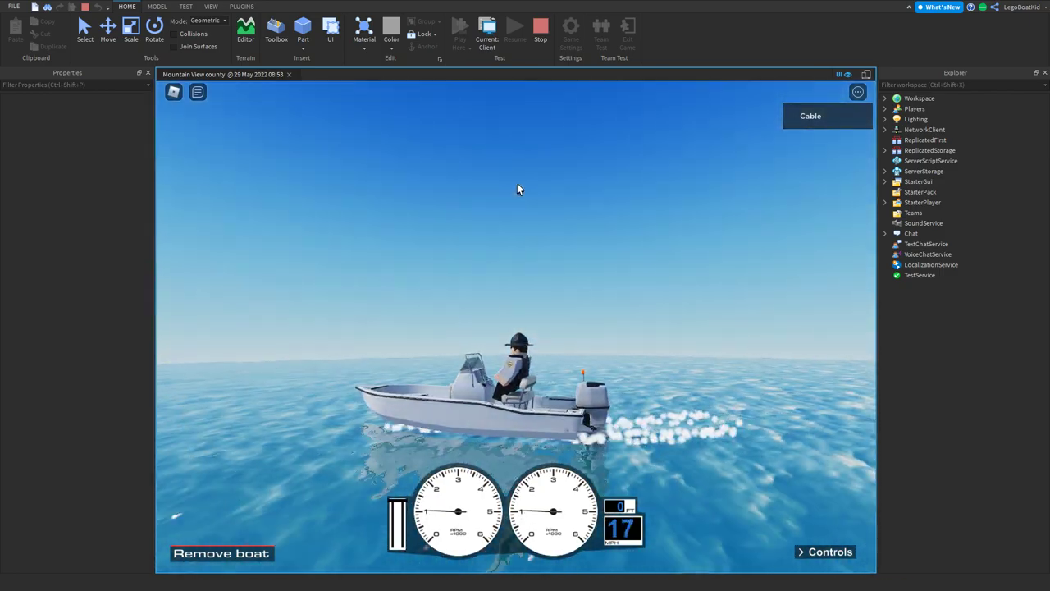
right_click_drag(517, 183, 517, 183)
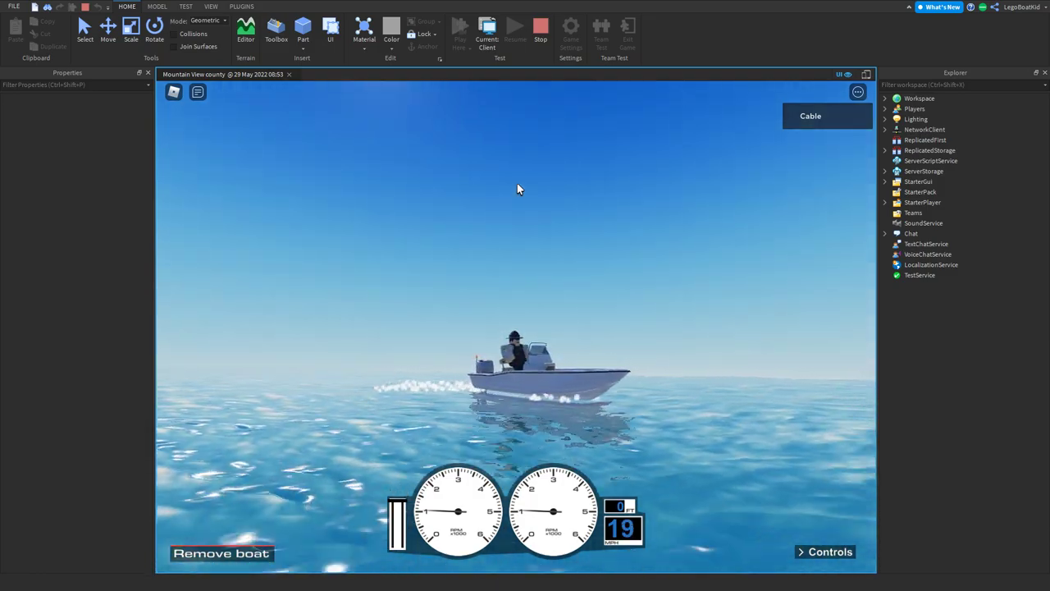
key("d")
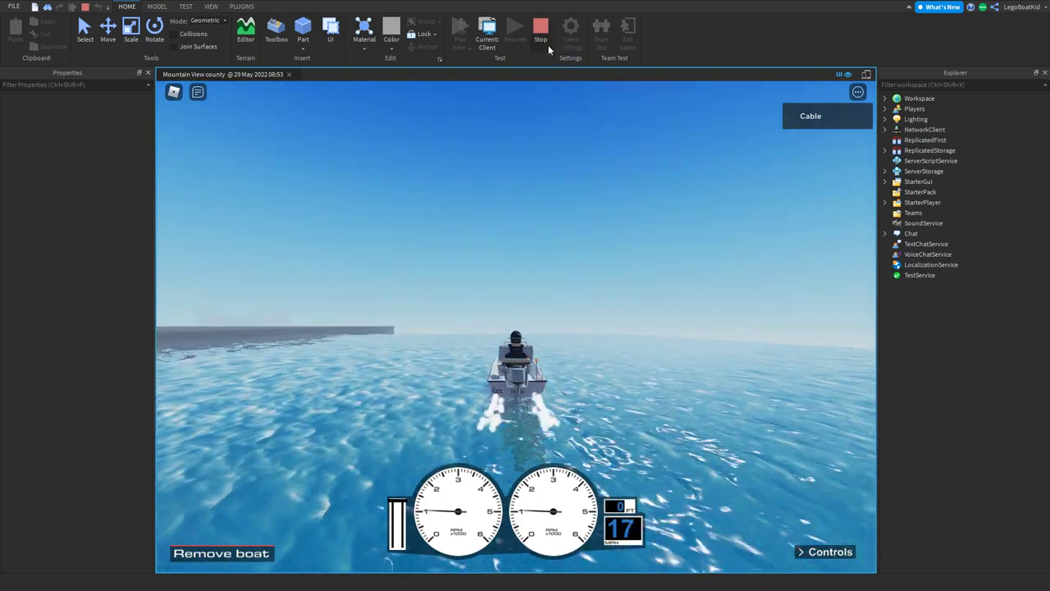
right_click_drag(581, 115, 573, 123)
key("d")
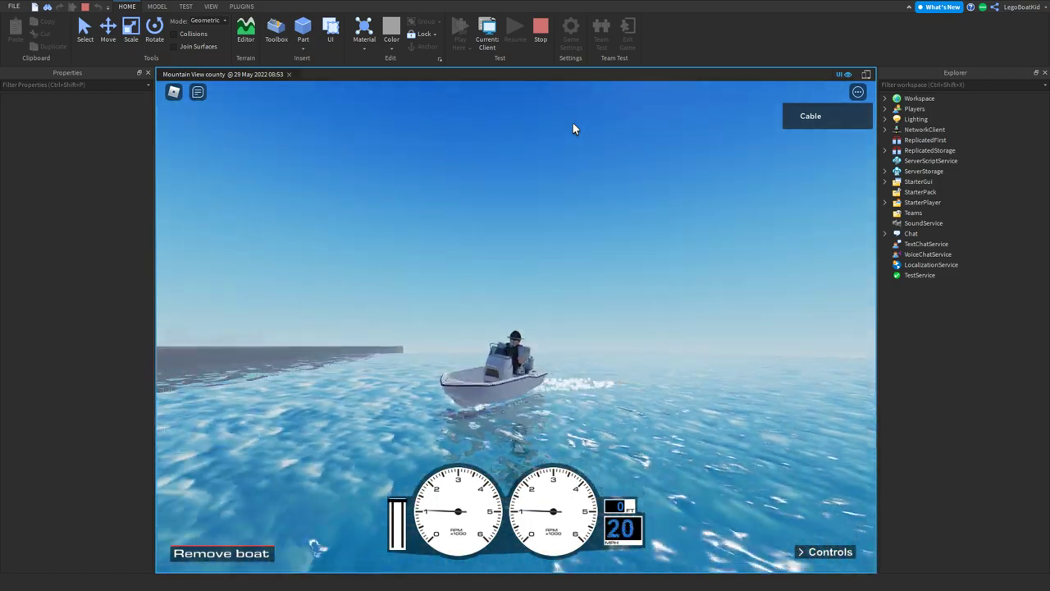
key("a")
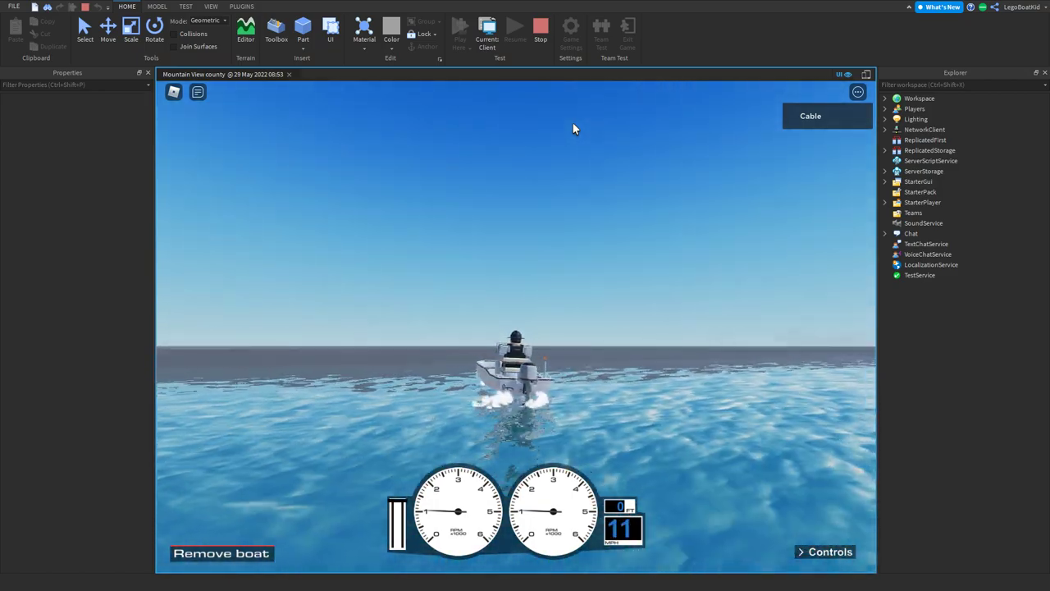
key("d")
right_click_drag(573, 123, 573, 123)
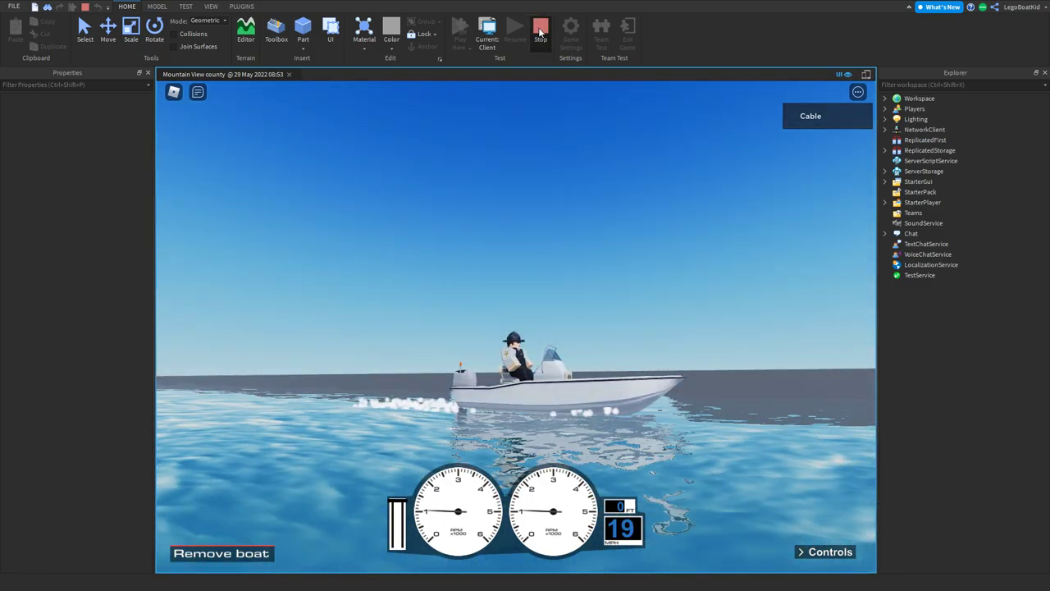
key("shift+F5")
scroll(722, 333, "down", 5)
right_click_drag(722, 333, 741, 344)
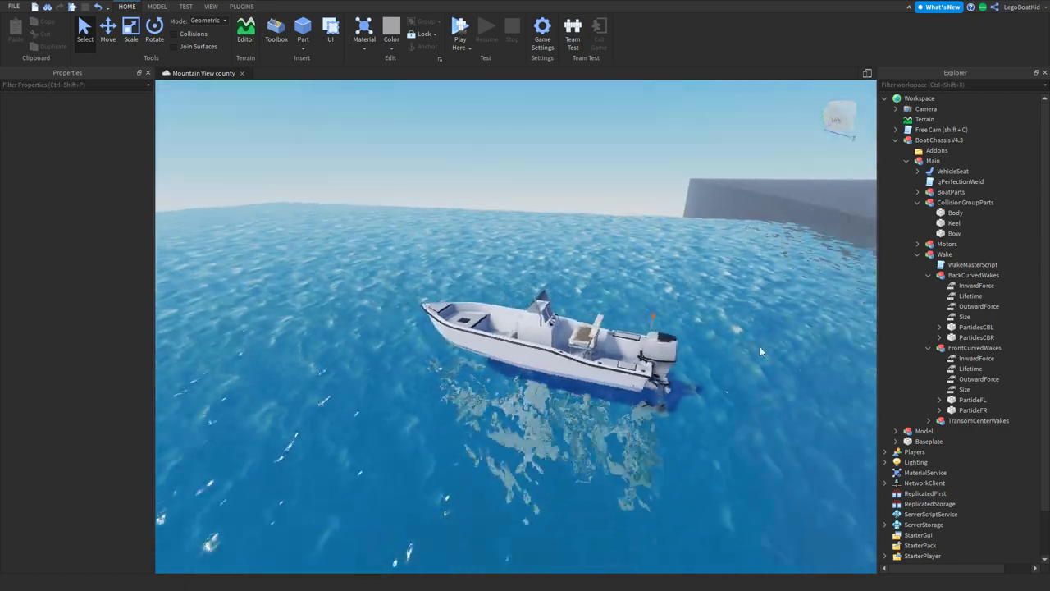